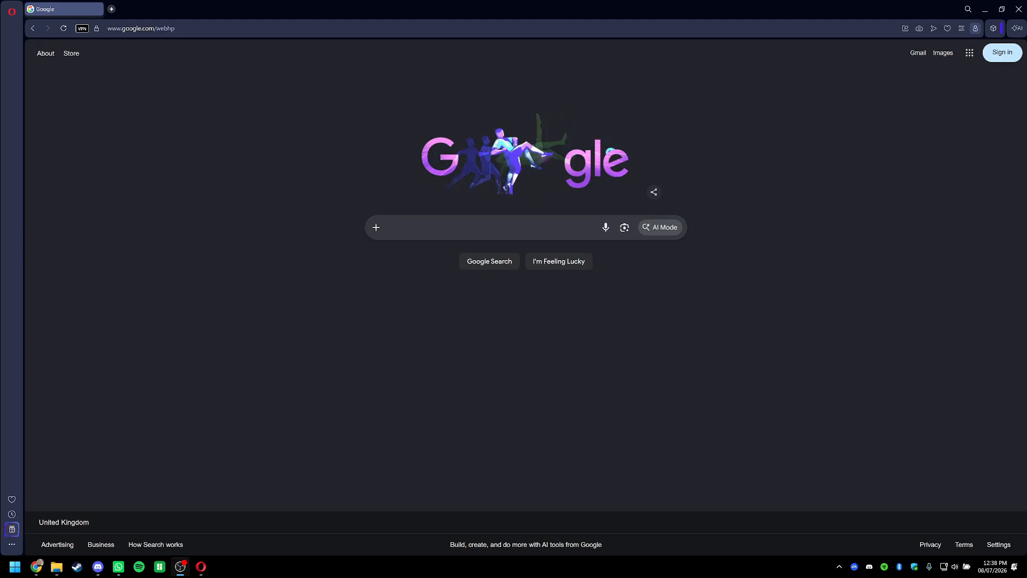
Step: Search Google for "mybib" and open the MyBib citation generator
click(434, 228)
text(mybib)
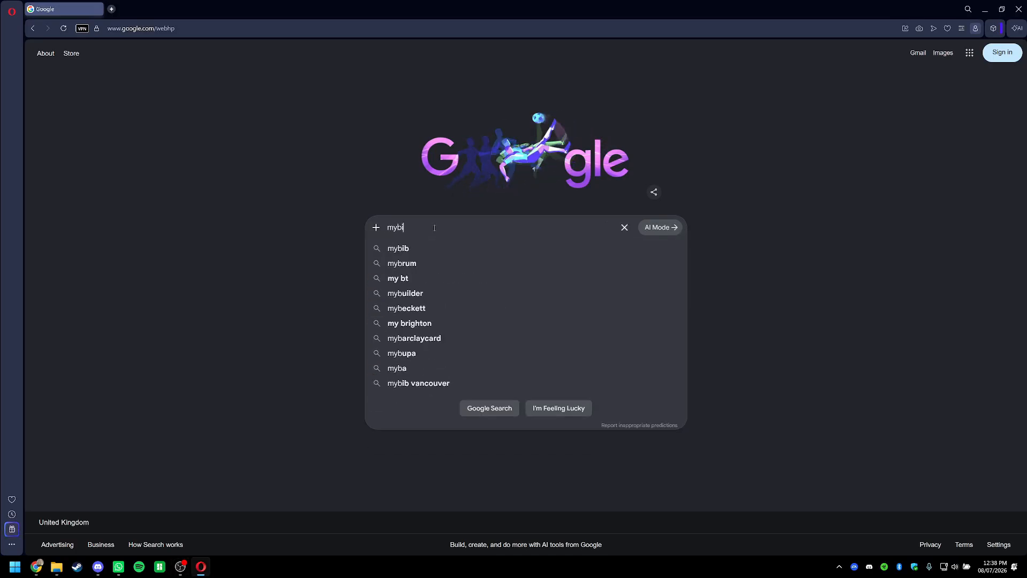
key(Return)
click(246, 144)
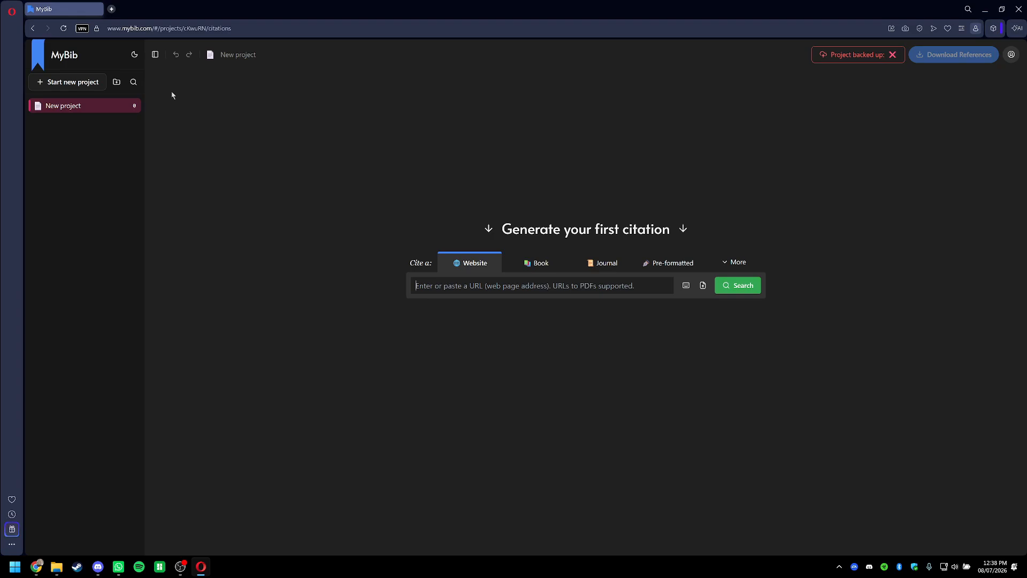
Step: Try the light and dark themes, view the MyBib login page, and close this browser window
click(134, 59)
click(135, 59)
click(1010, 55)
click(938, 132)
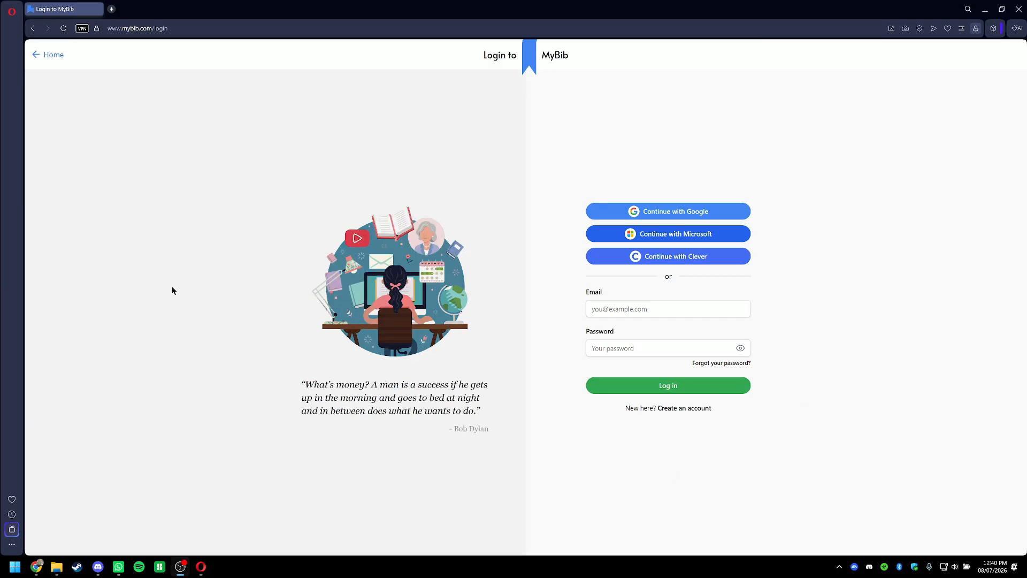
click(1019, 9)
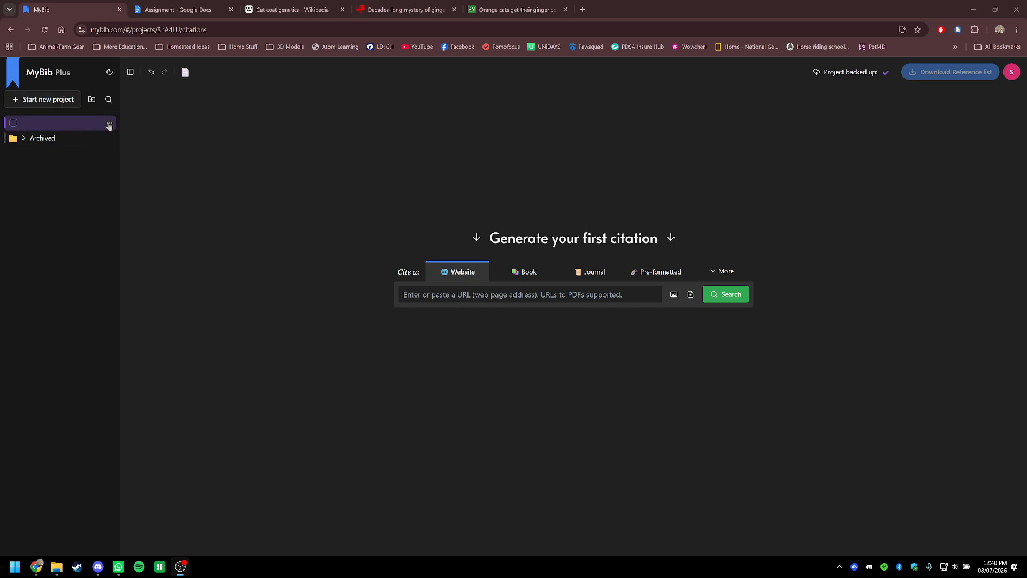
Step: Rename the empty MyBib project as "U1 Q1"
click(109, 124)
click(106, 139)
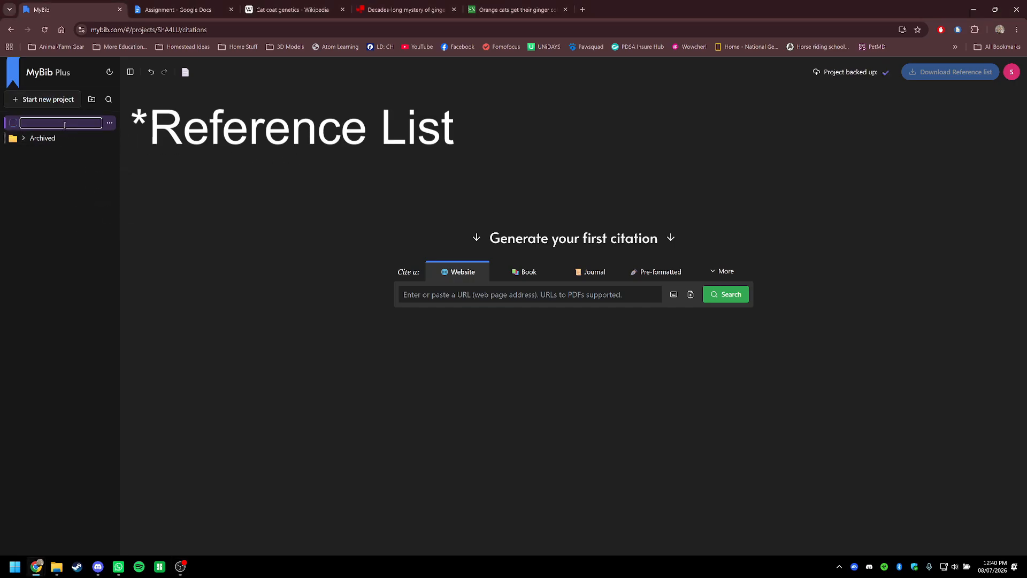
text(U1)
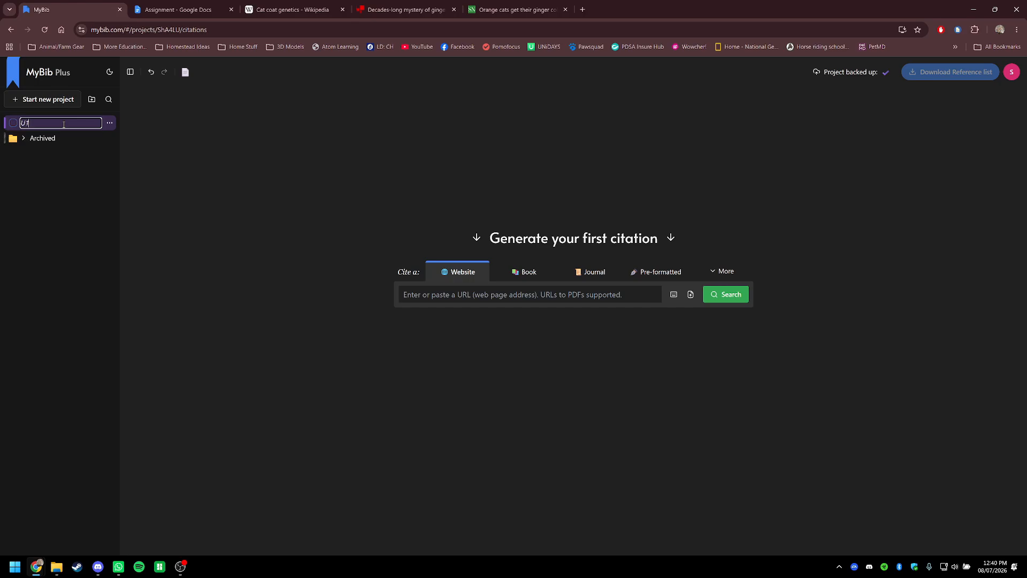
text( C)
text(1)
key(Return)
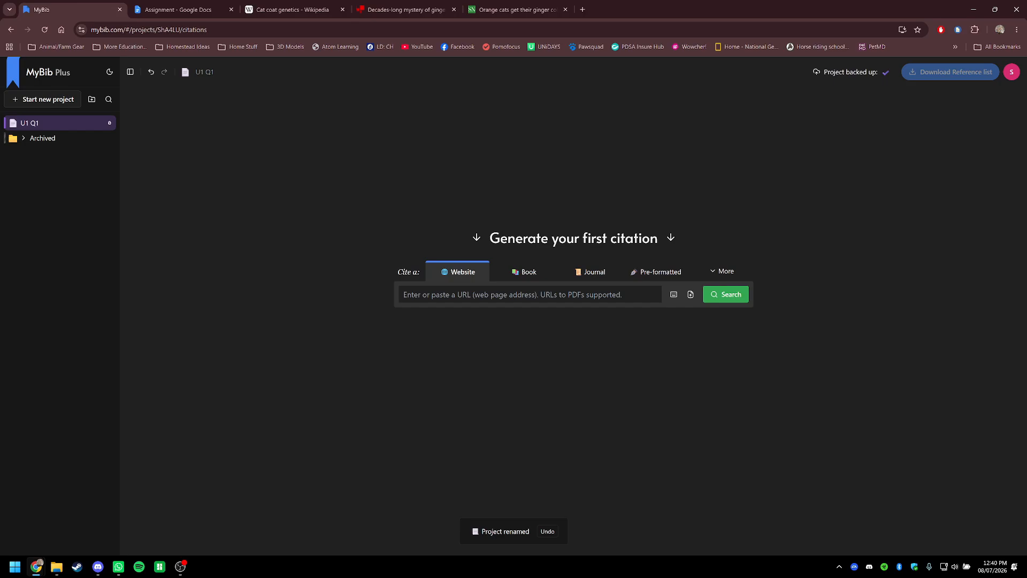
Step: Check the assignment document and copy the web address of the Wikipedia article "Cat coat genetics"
click(176, 9)
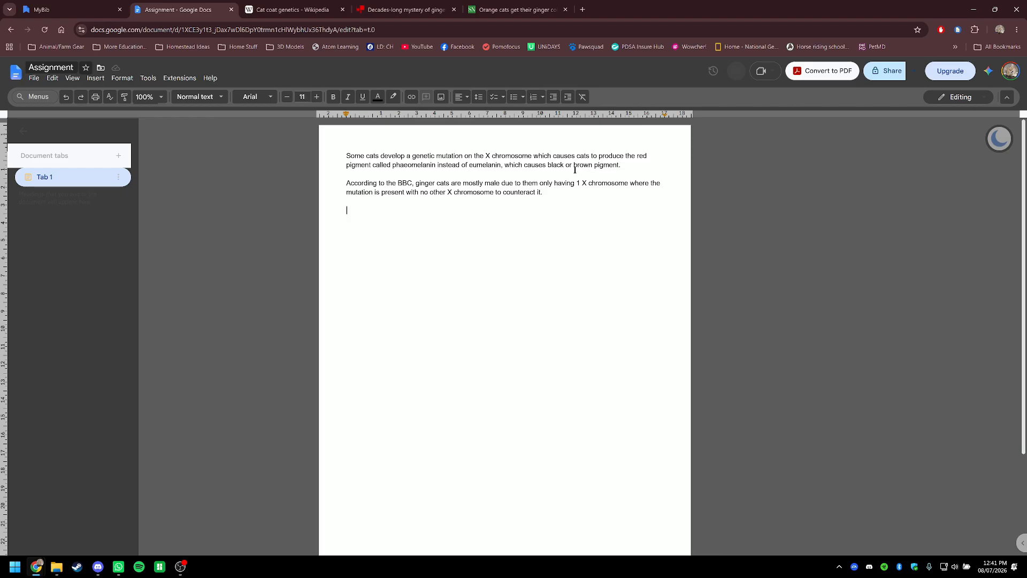
click(272, 11)
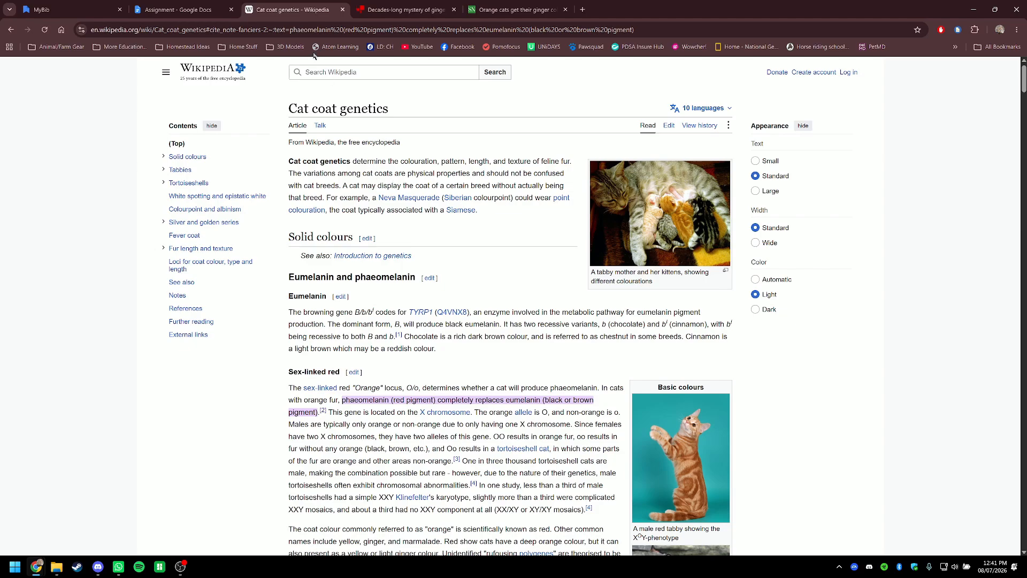
click(263, 29)
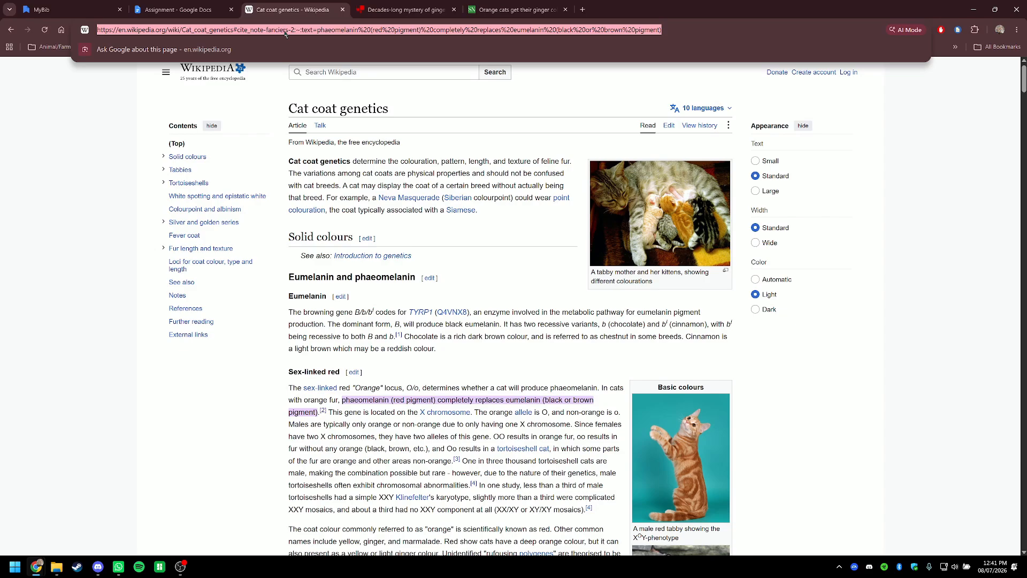
right_click(285, 33)
click(294, 119)
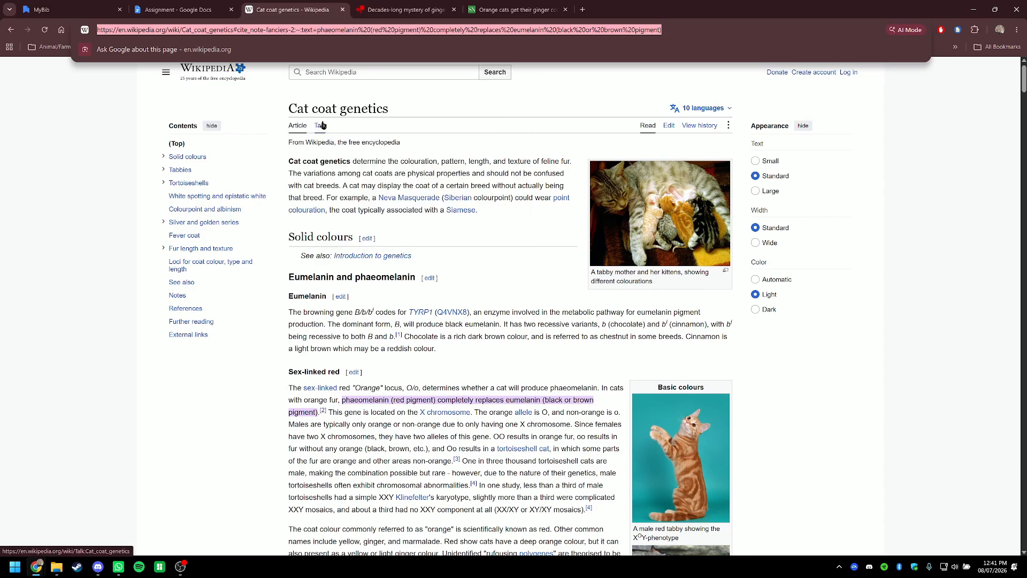
Step: Look up the copied Wikipedia address in MyBib as a Website source and choose the "Cat coat genetics" result
click(75, 8)
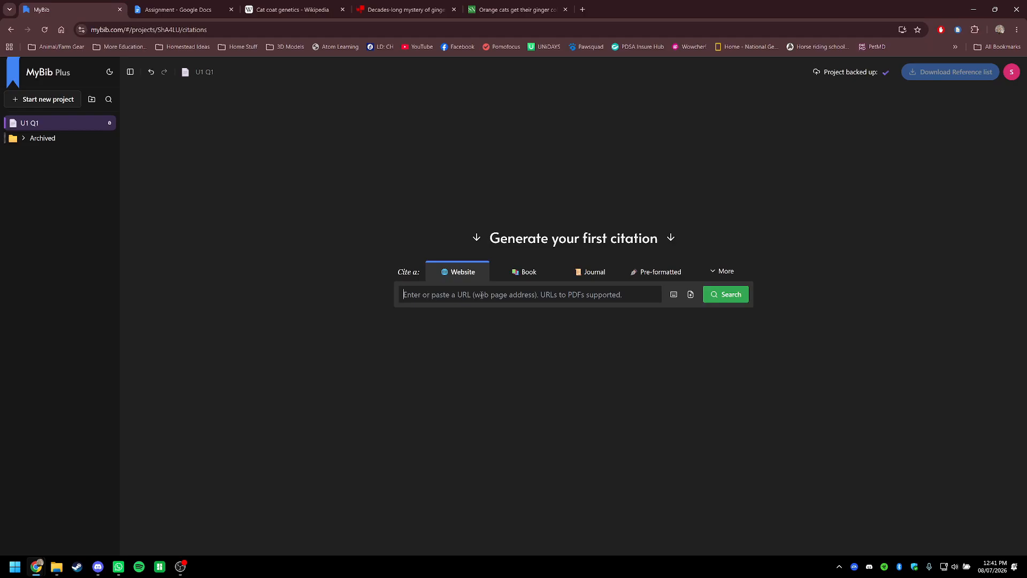
right_click(482, 295)
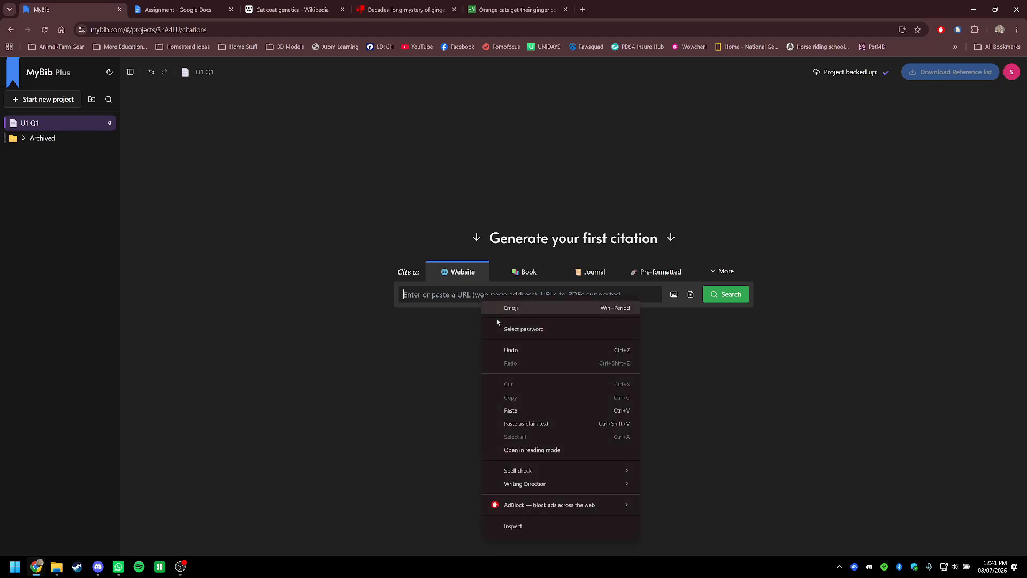
click(512, 410)
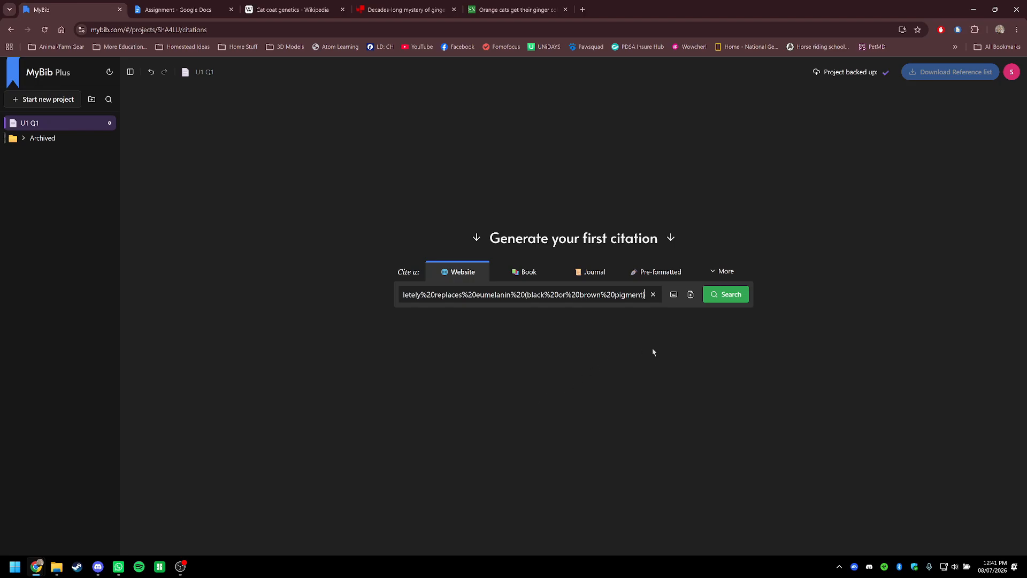
click(723, 271)
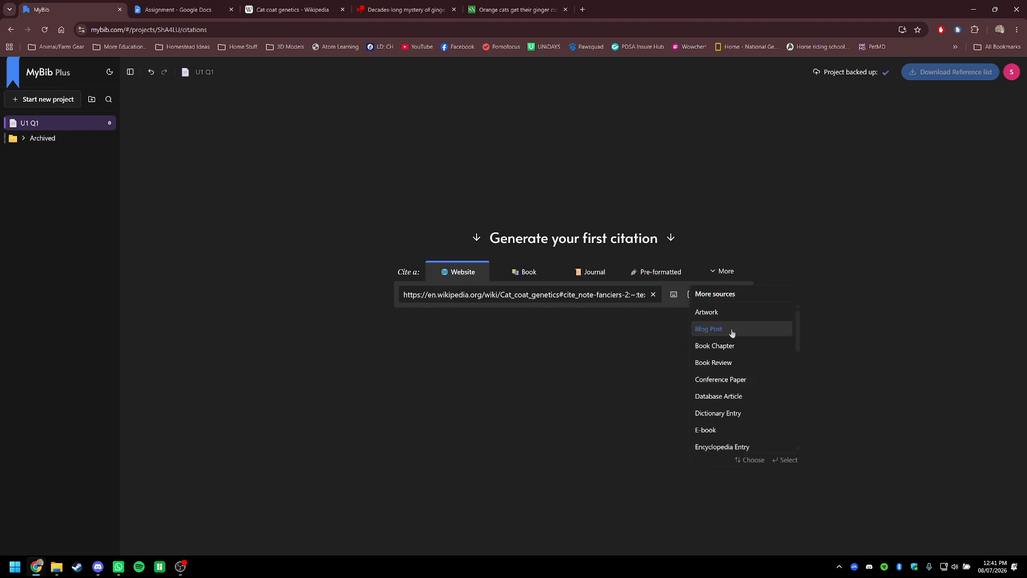
drag(797, 332, 775, 305)
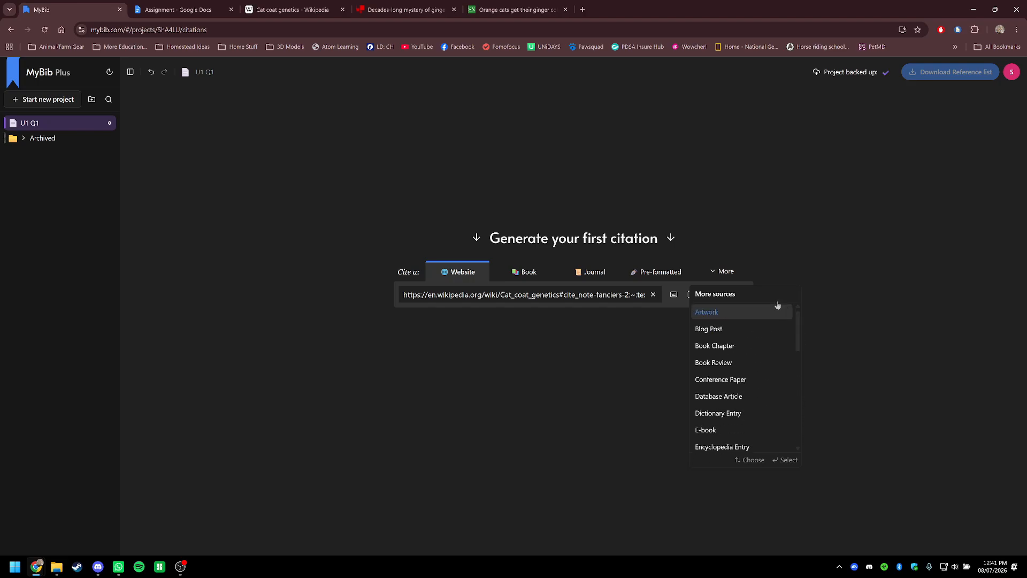
click(727, 271)
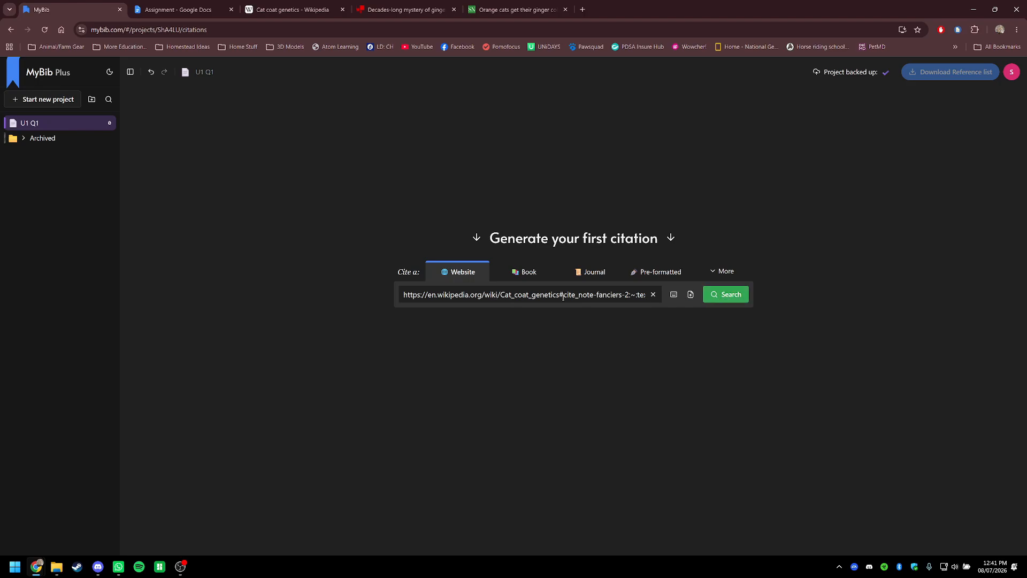
click(713, 297)
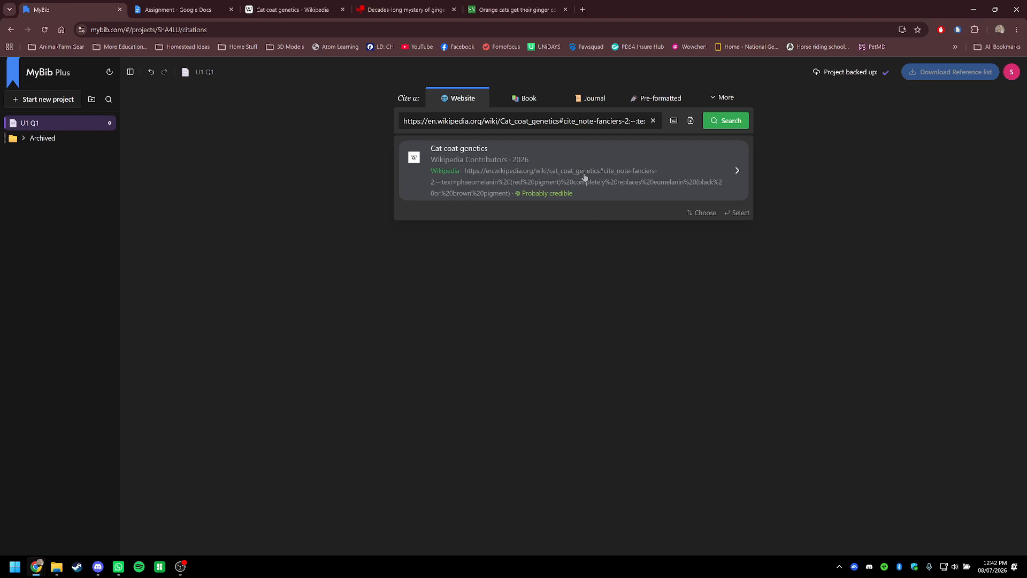
click(608, 180)
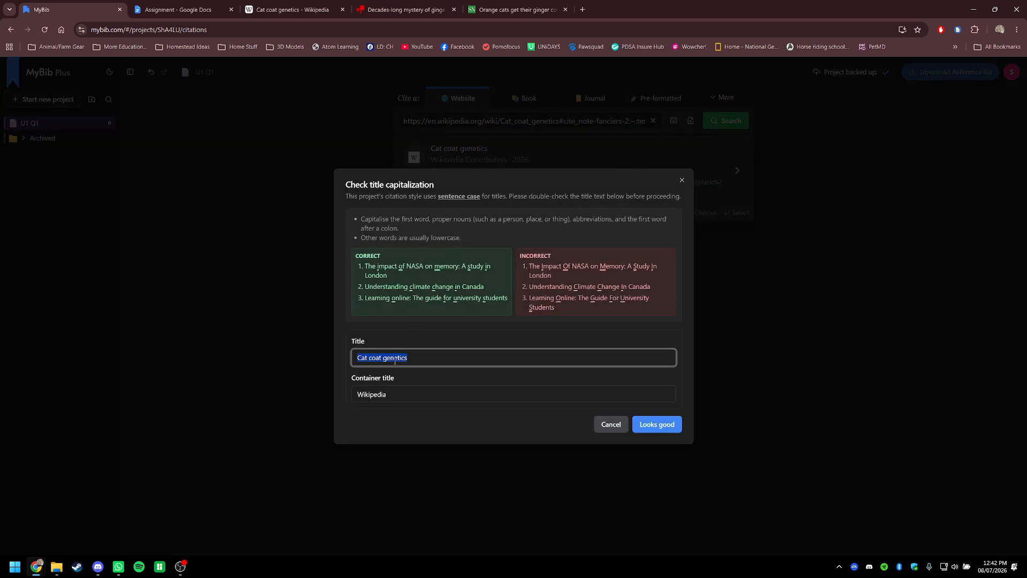
Step: Compare the citation title with the Wikipedia article's heading and accept "Cat coat genetics" and "Wikipedia" as the titles
click(289, 9)
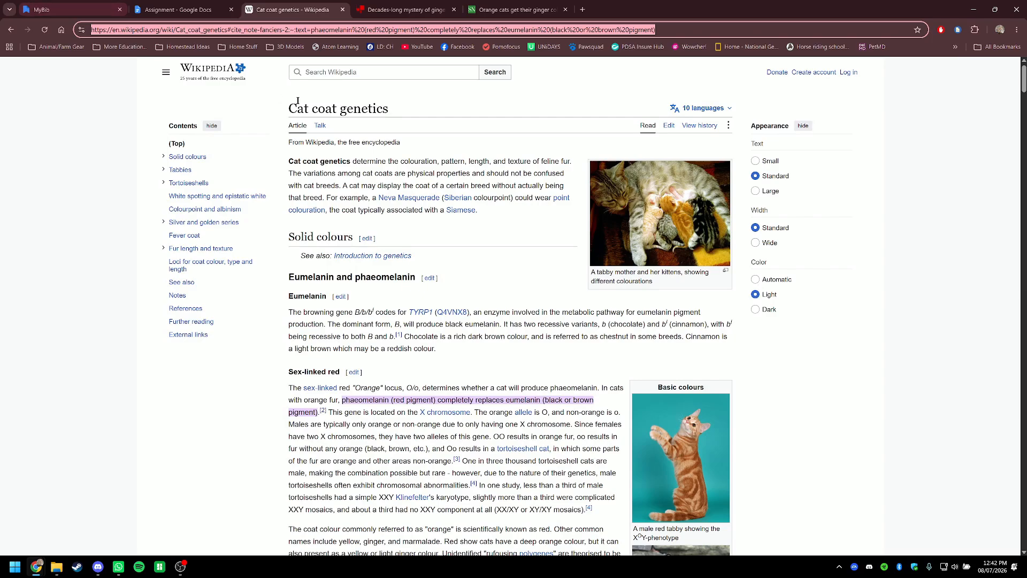
drag(290, 108, 392, 112)
click(261, 83)
click(84, 10)
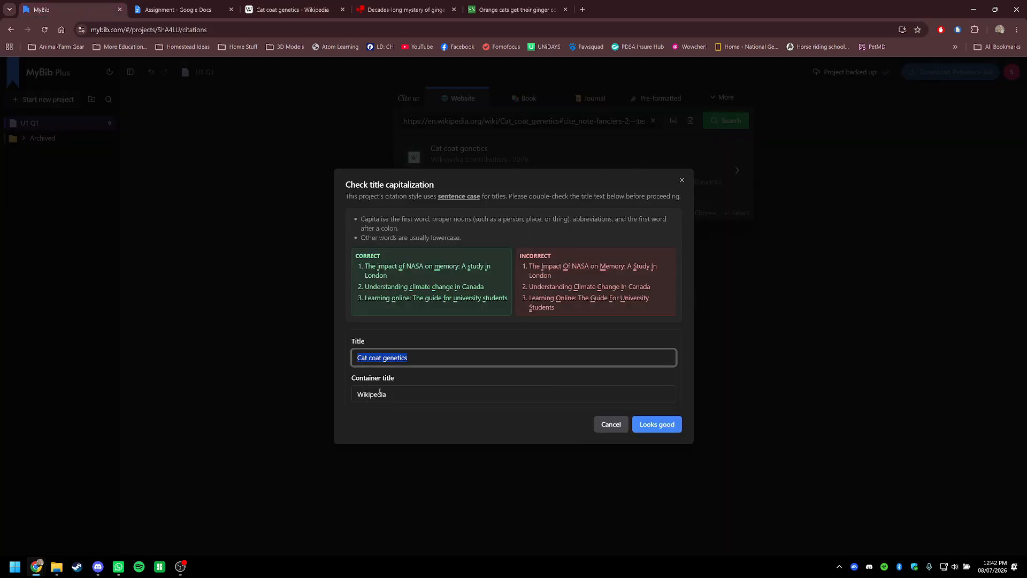
drag(382, 394, 397, 396)
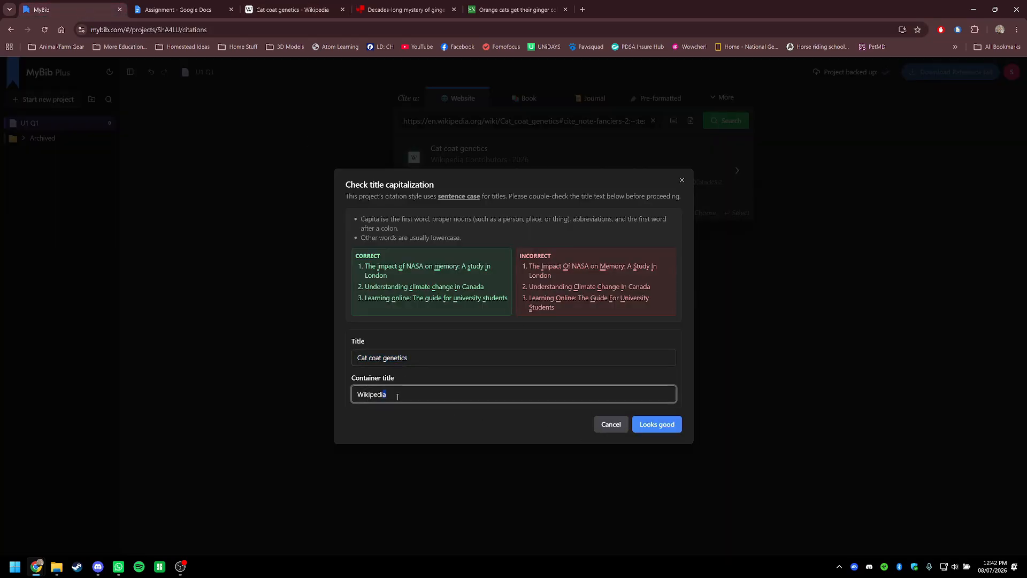
click(657, 425)
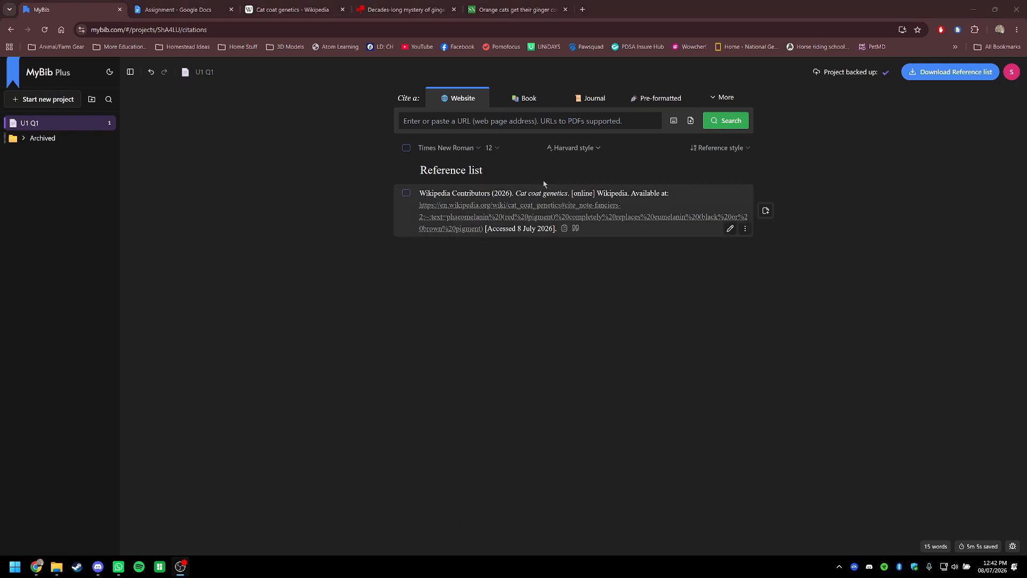
Step: Review the available citation styles and sort orders, keeping Harvard and the Reference style order
click(571, 151)
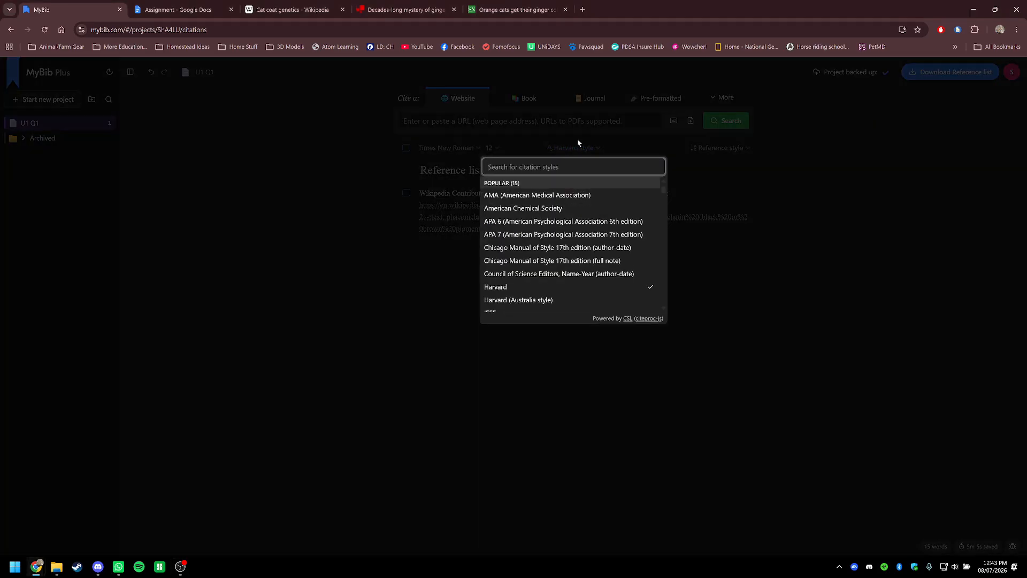
click(576, 145)
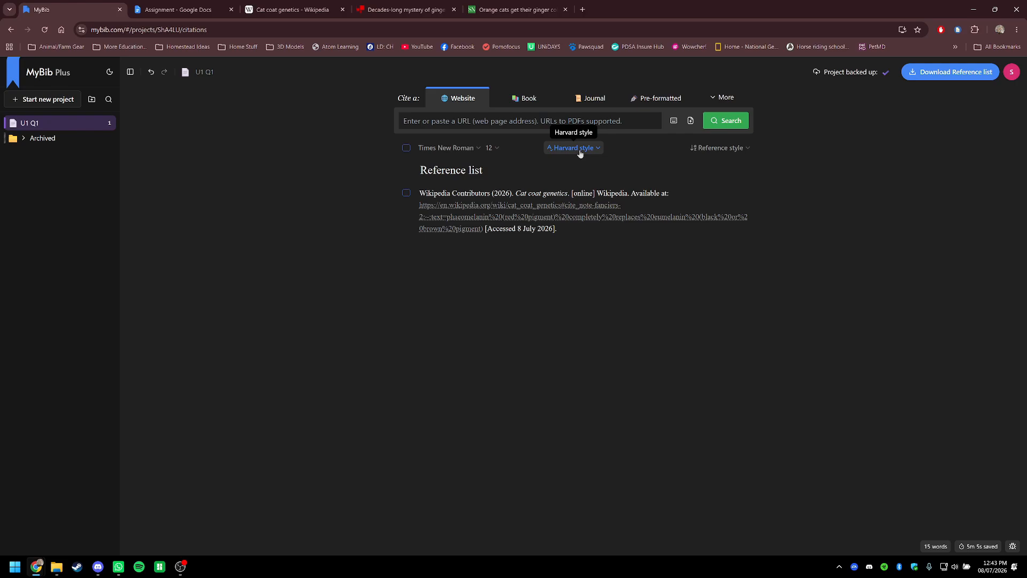
click(730, 151)
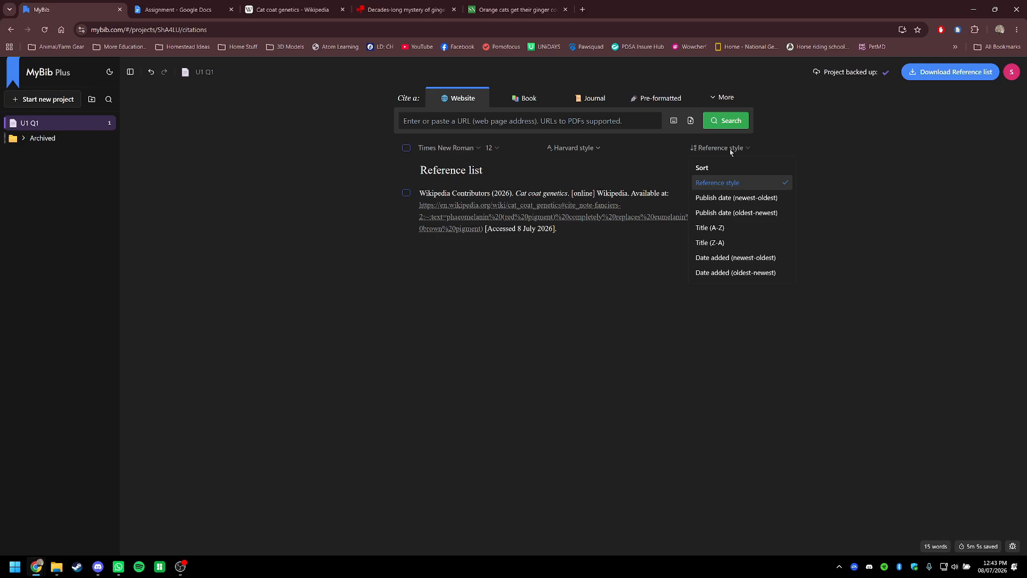
click(725, 184)
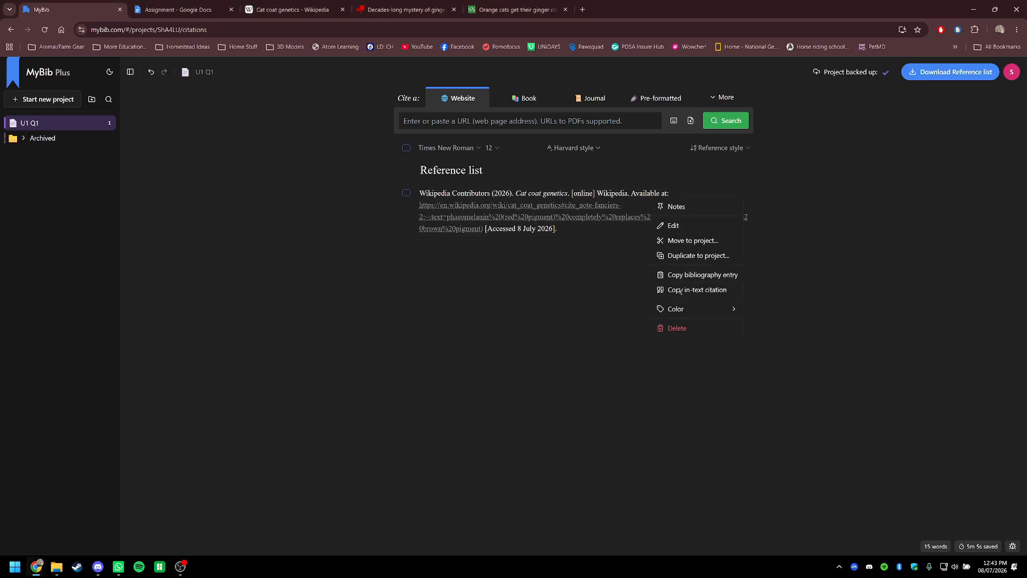
Step: Copy the parenthetical in-text citation for the "Cat coat genetics" reference and close the citation dialog
click(701, 290)
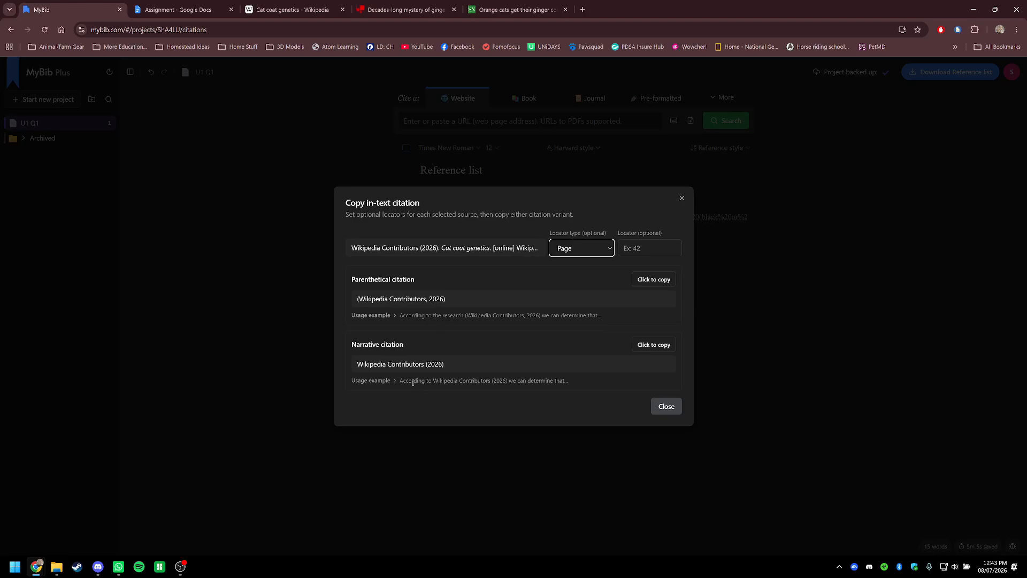
drag(403, 386, 569, 387)
click(570, 387)
drag(353, 279, 410, 279)
click(411, 280)
drag(358, 298, 457, 298)
key(ctrl+c)
click(465, 298)
click(654, 283)
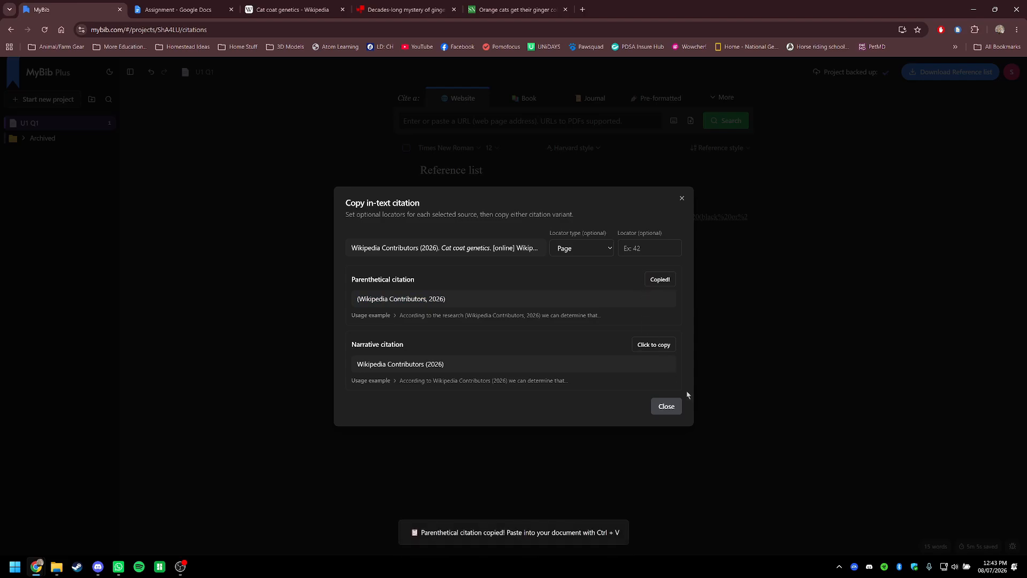
click(666, 407)
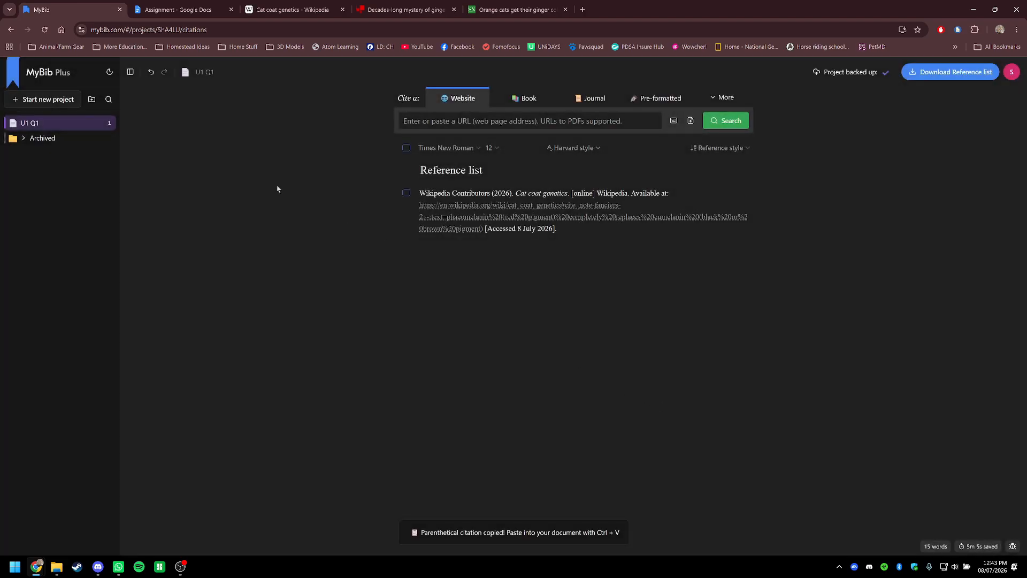
Step: Insert "(Wikipedia Contributors, 2026)" without formatting before the closing full stop of the assignment's first paragraph
click(178, 10)
click(620, 167)
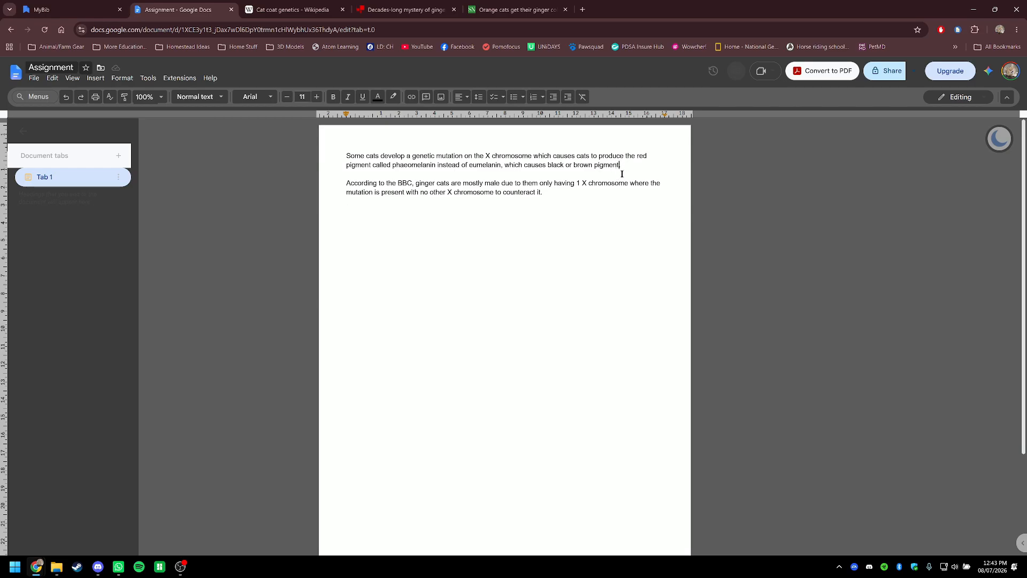
key(BackSpace)
click(52, 77)
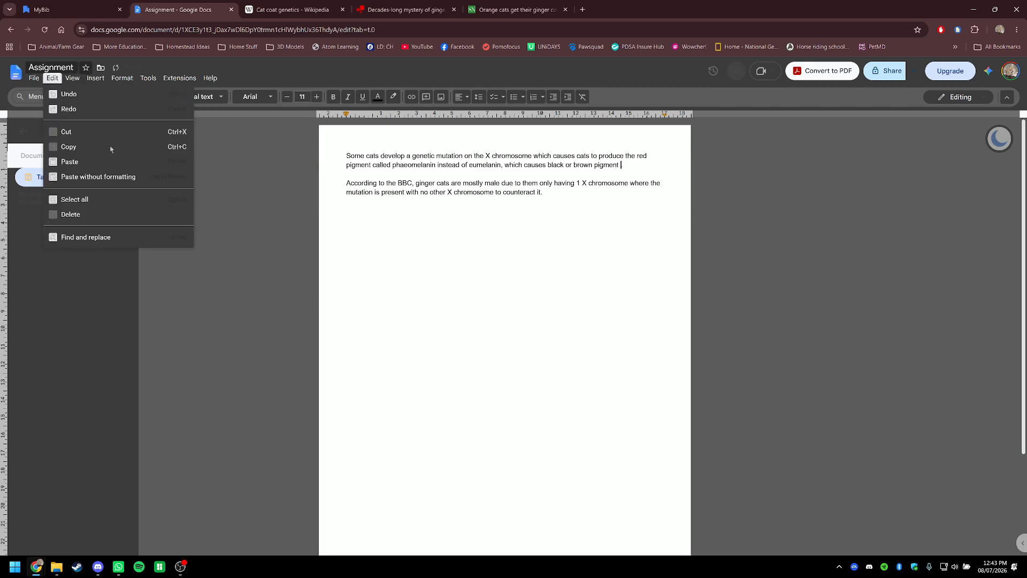
click(103, 175)
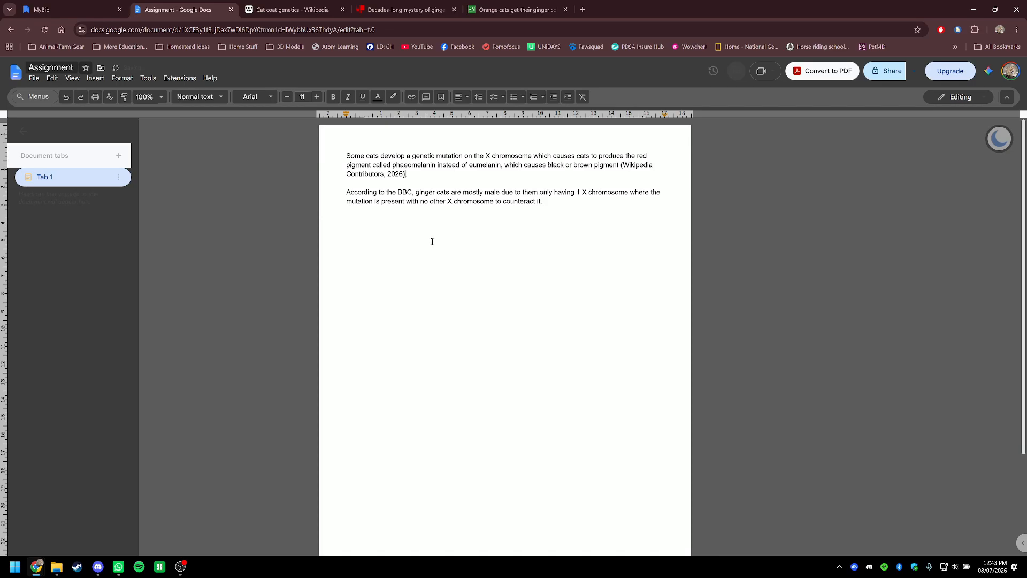
text(.)
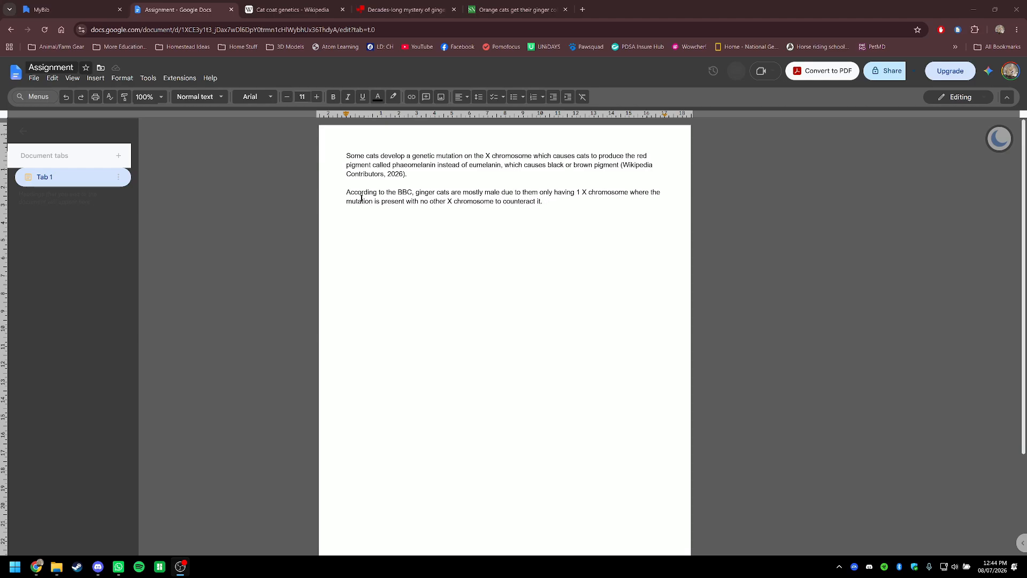
Step: Read the assignment's second paragraph and locate the matching passage in the BBC article's "Ginger cats mostly male" section
drag(345, 192, 551, 201)
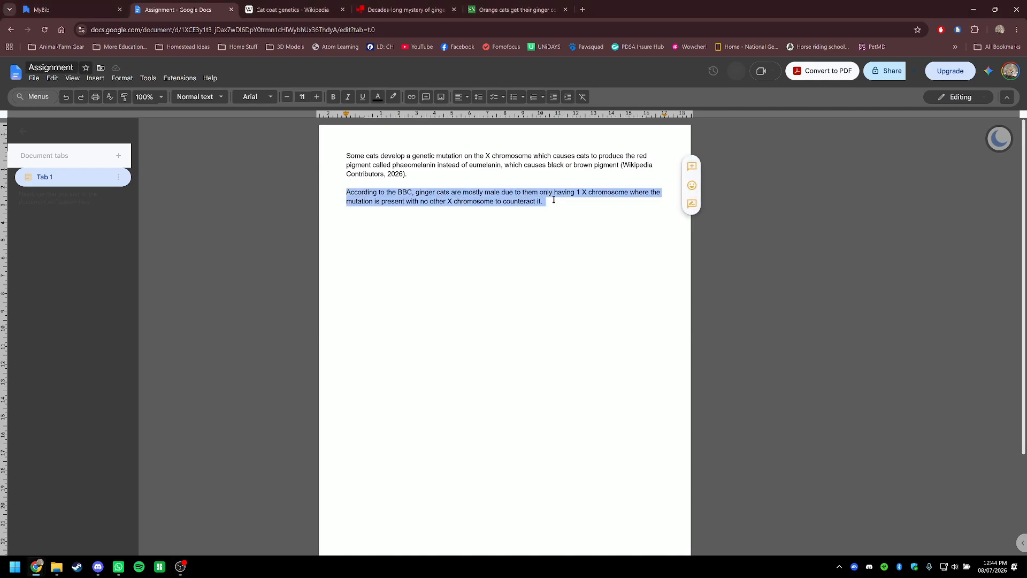
click(550, 201)
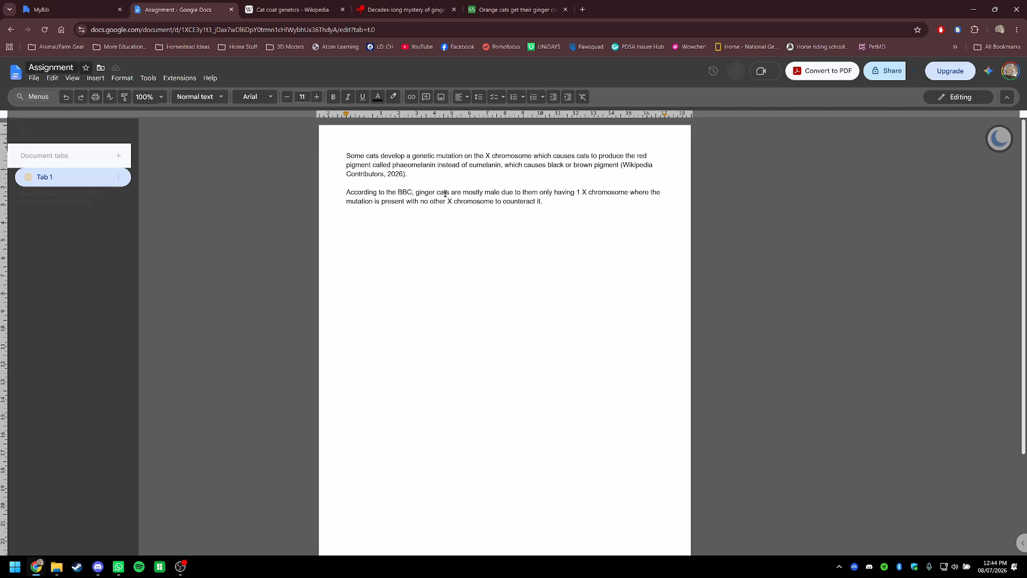
click(390, 12)
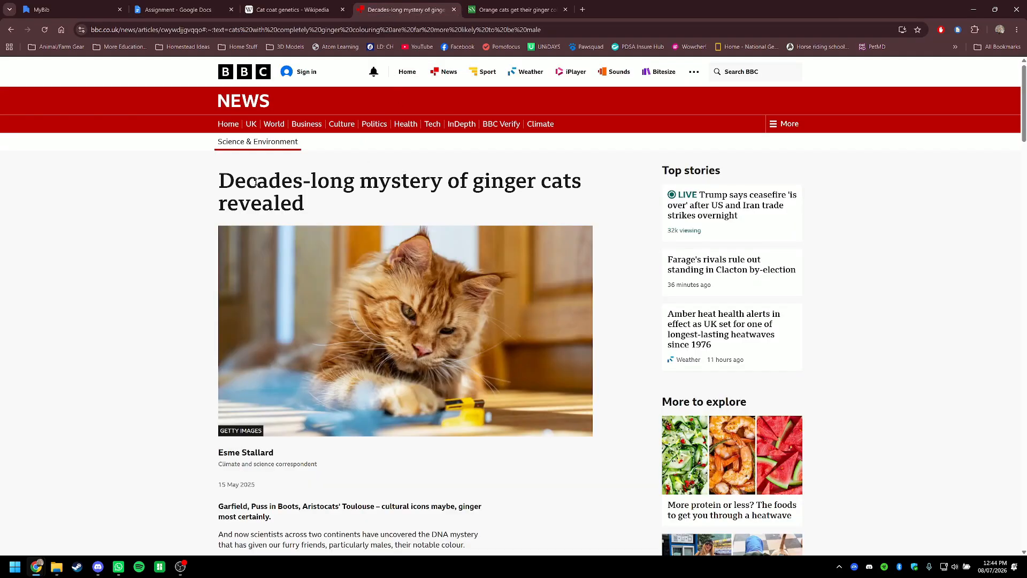
scroll(483, 184, down, 1)
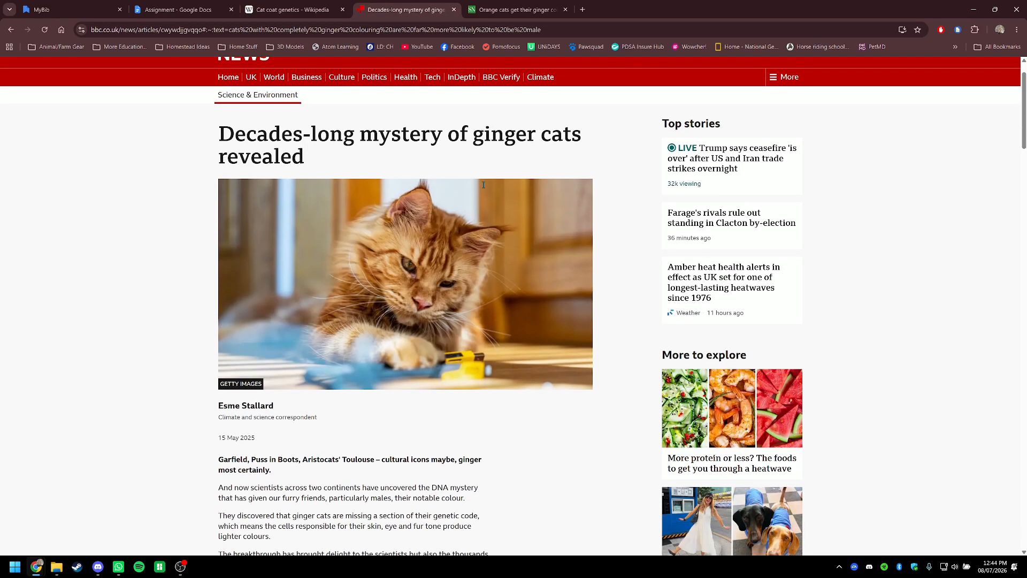
scroll(382, 298, down, 11)
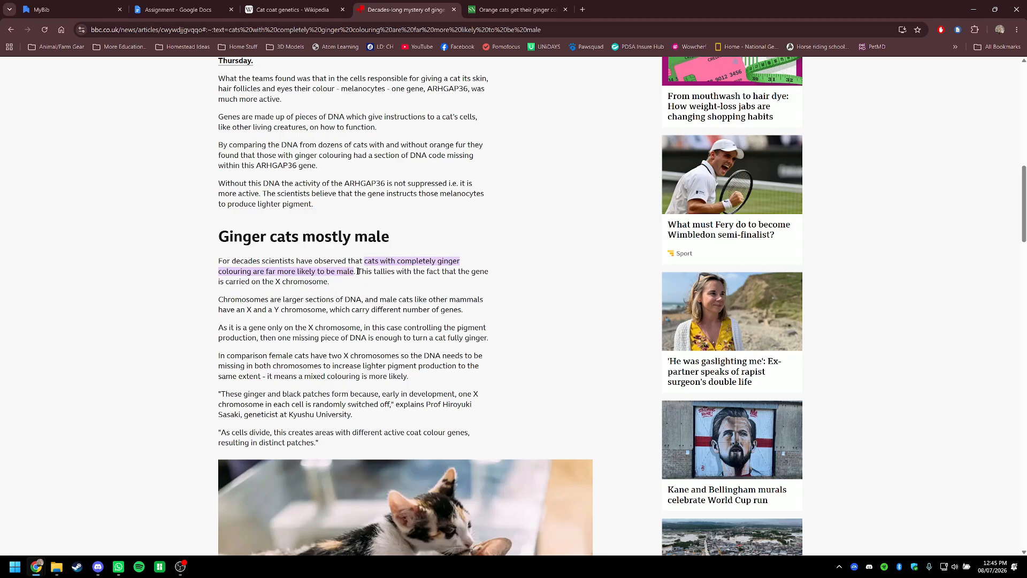
Step: Copy the BBC article's full web address and switch back to MyBib
click(188, 28)
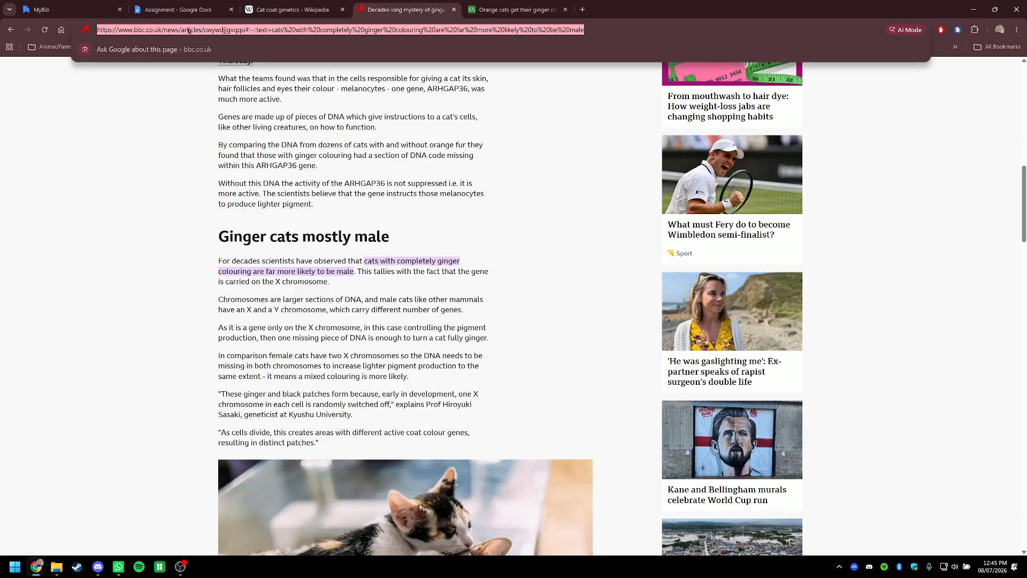
right_click(202, 33)
click(227, 121)
click(66, 11)
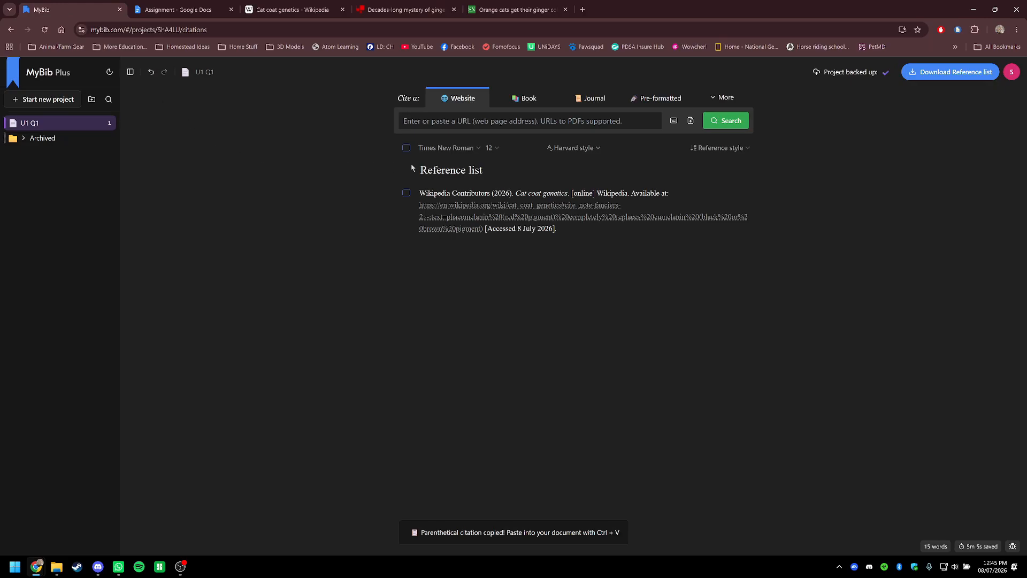
Step: Search for the copied address as a website source and add "Decades-long mystery of ginger cats revealed" with container title "BBC News"
right_click(463, 121)
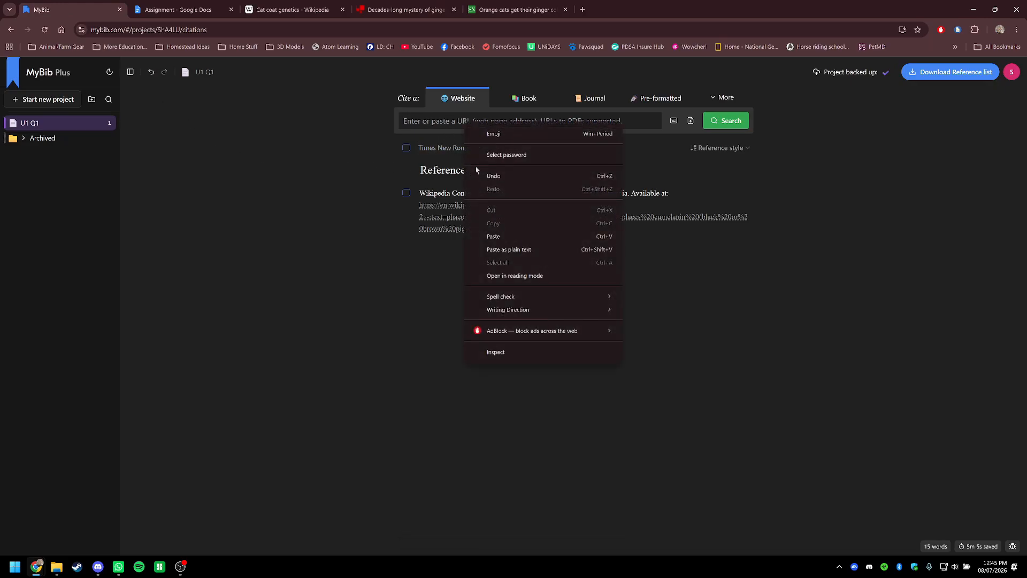
click(492, 239)
click(725, 121)
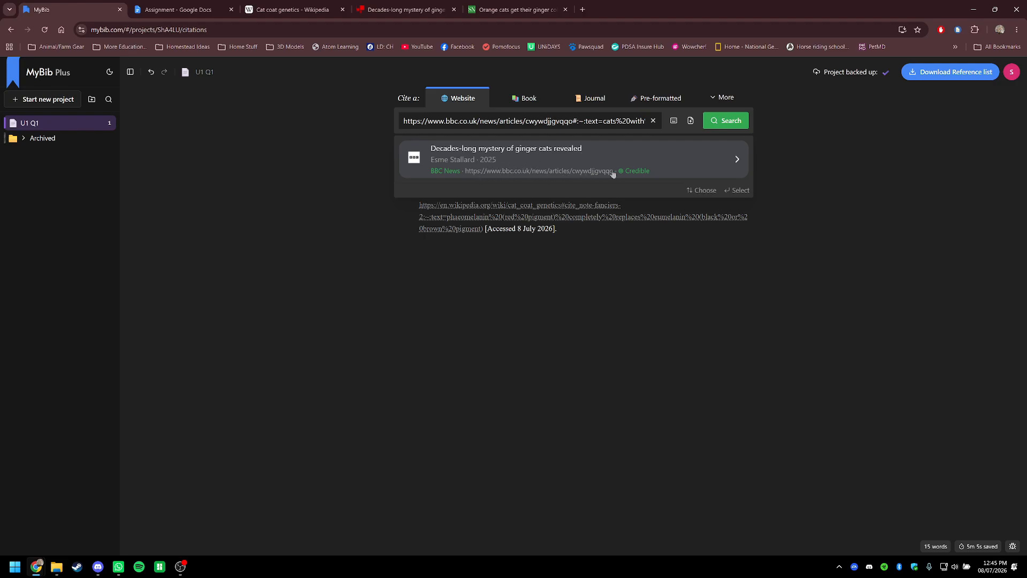
click(651, 156)
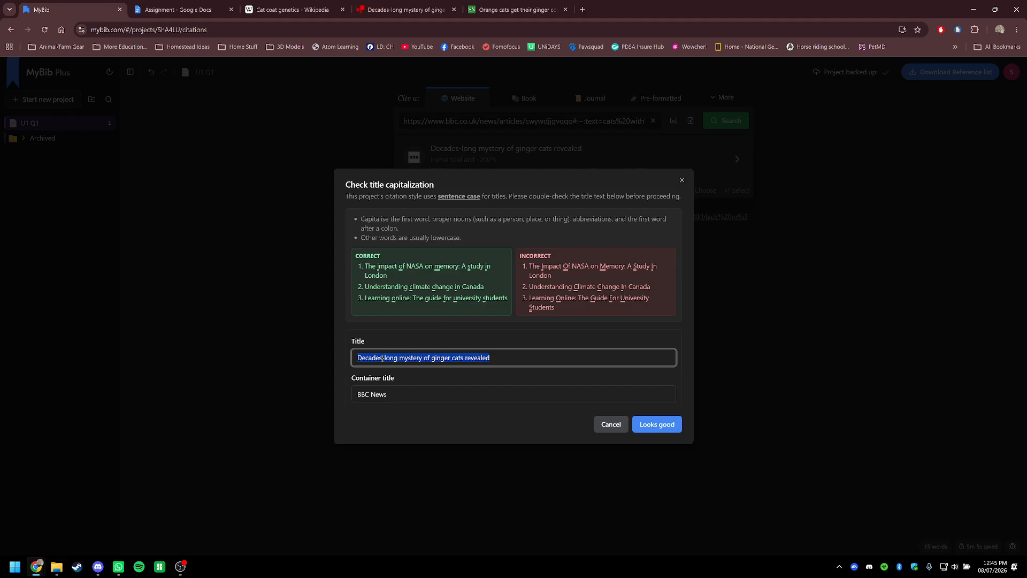
click(656, 424)
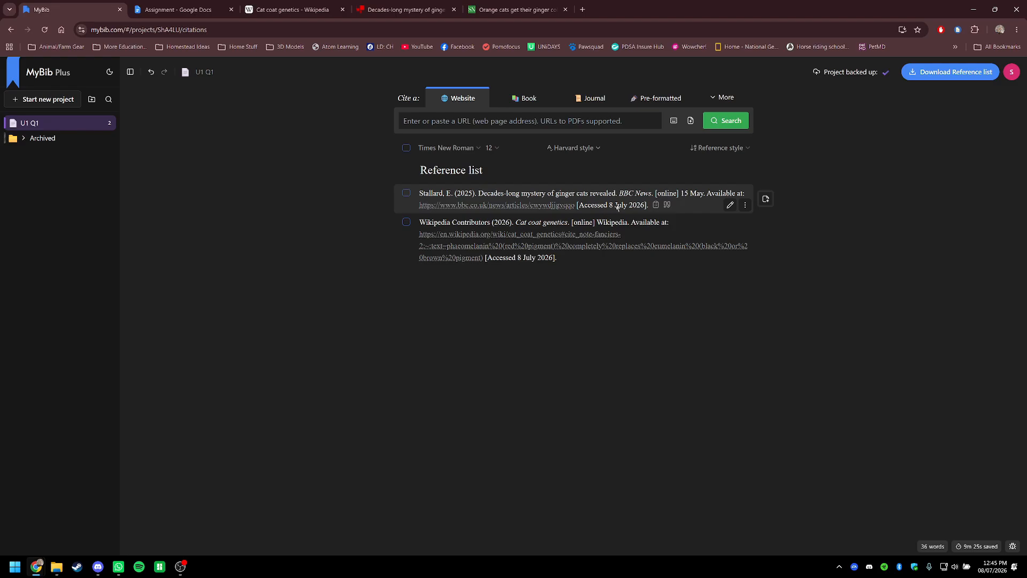
Step: Change the BBC News reference's accessed date to 6 July 2026, check its preview and save the citation
click(730, 206)
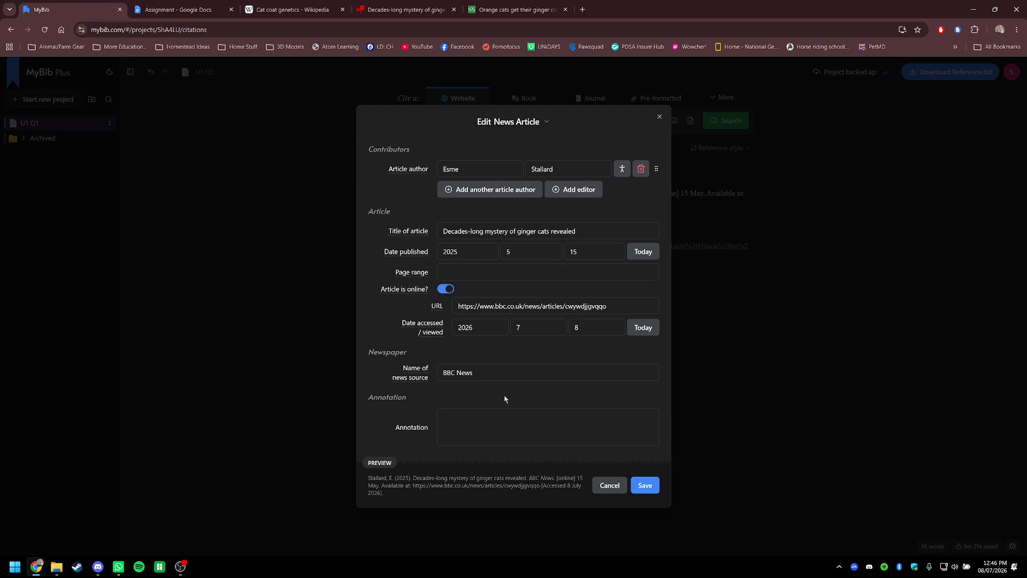
double_click(616, 330)
drag(551, 485, 575, 487)
drag(368, 477, 408, 559)
click(406, 501)
click(643, 484)
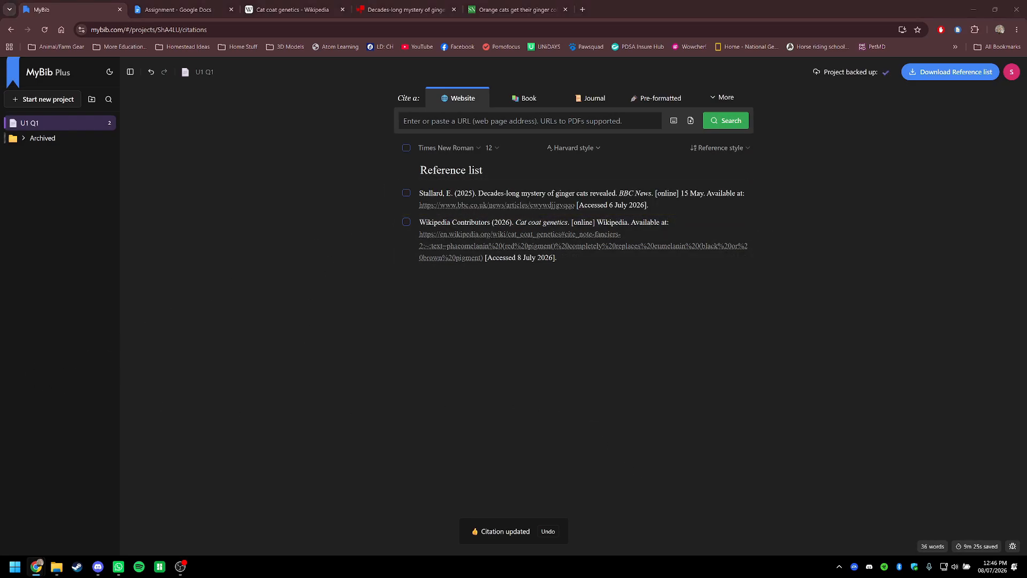
Step: Compare the BBC News reference's in-text citation variants with the assignment's "According to" wording and copy the narrative citation
right_click(611, 197)
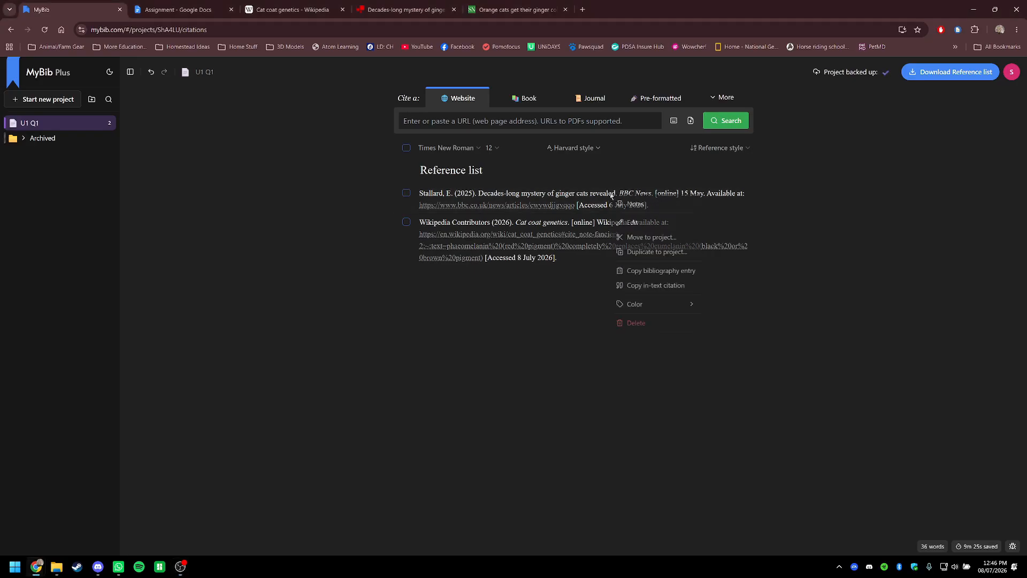
click(636, 287)
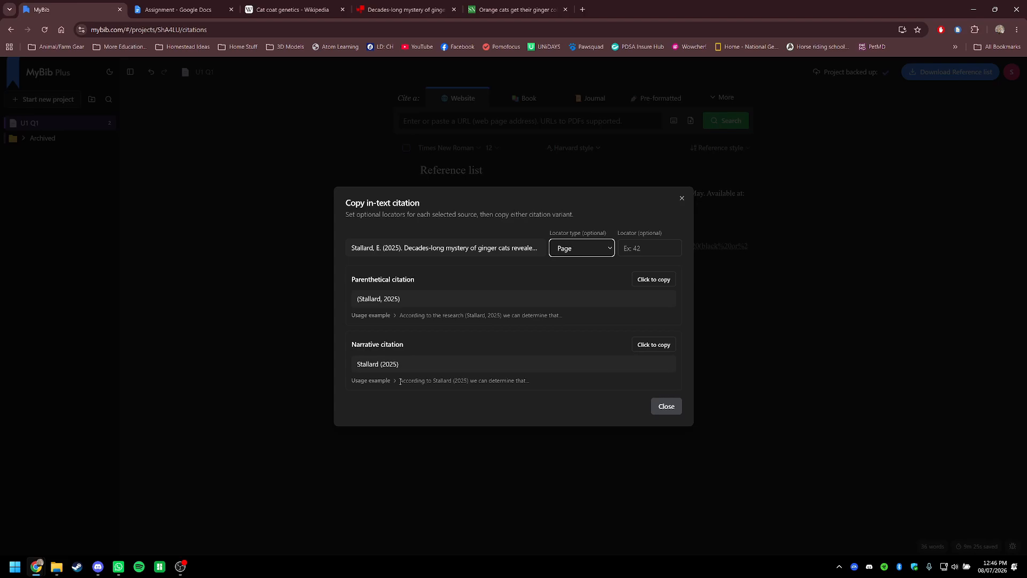
click(177, 9)
drag(357, 192, 412, 192)
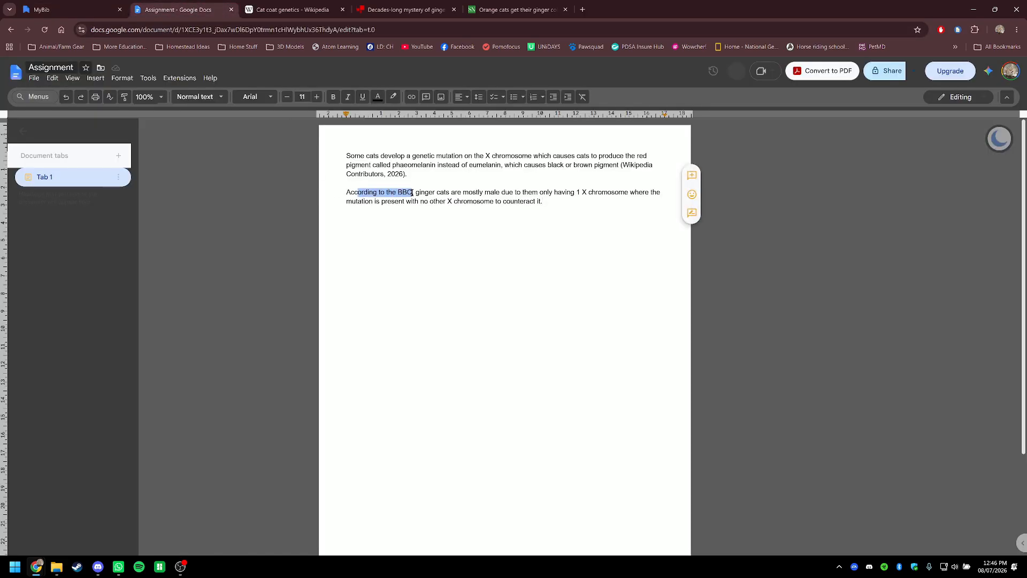
click(70, 9)
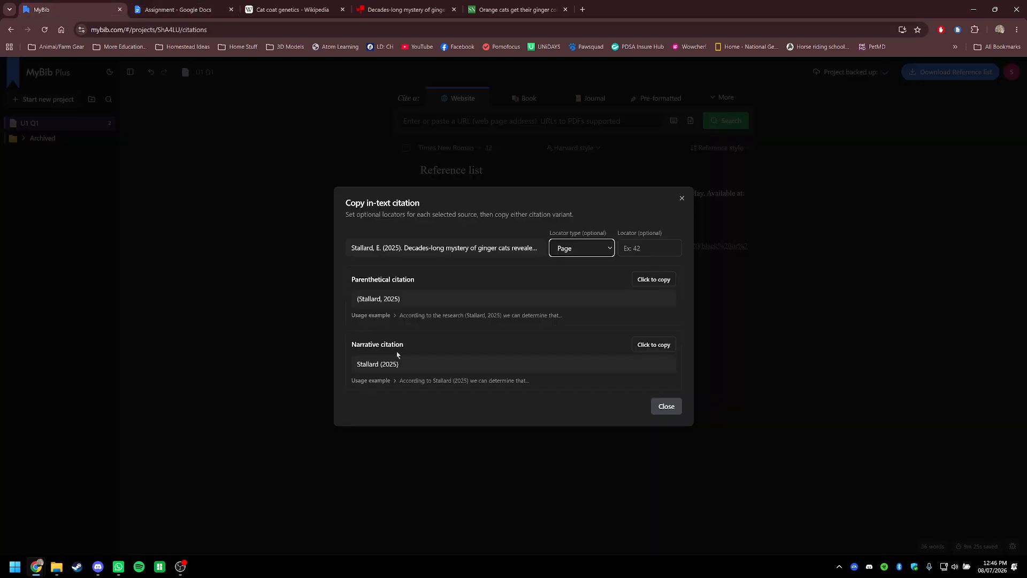
drag(359, 363, 399, 364)
click(512, 364)
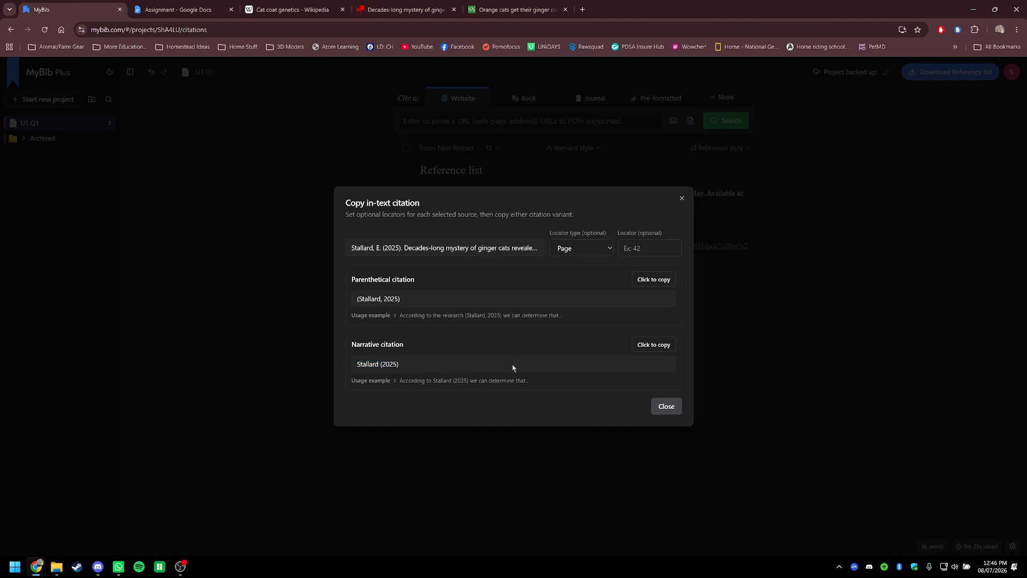
click(654, 345)
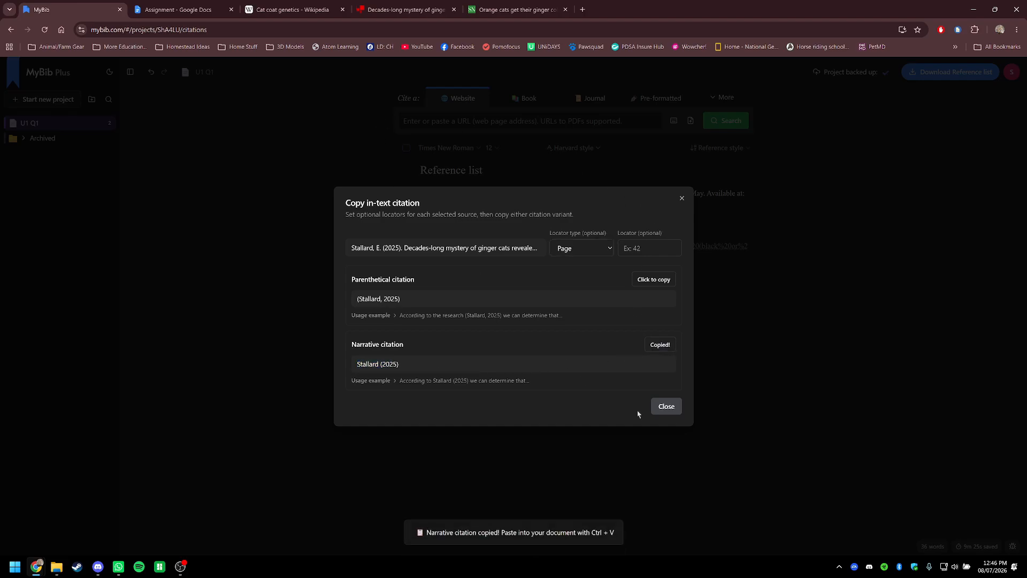
click(666, 408)
Step: Replace "the BBC" in the assignment's second paragraph with the copied narrative citation, without formatting, and check how the sentence reads
click(177, 11)
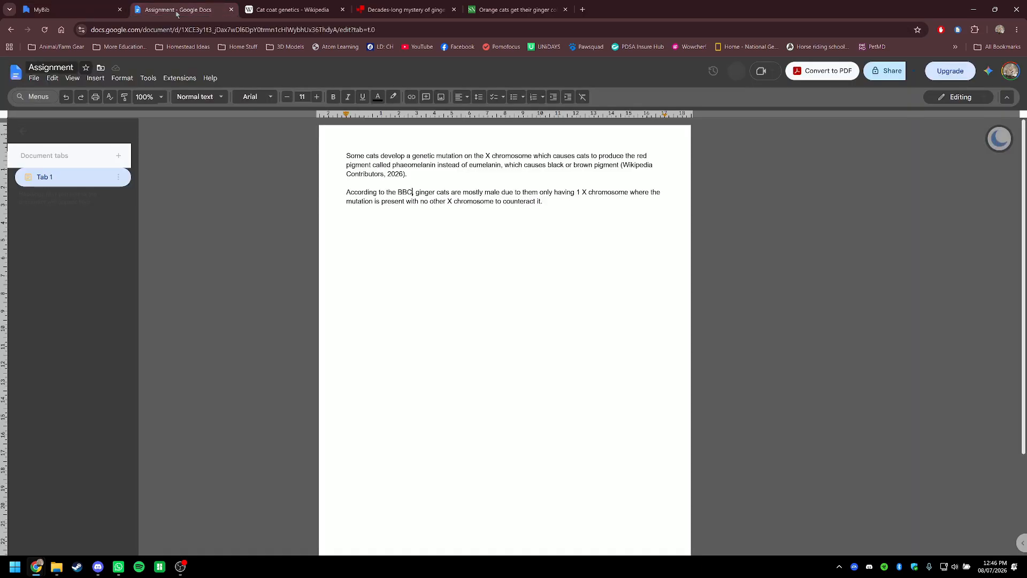
drag(387, 191, 410, 193)
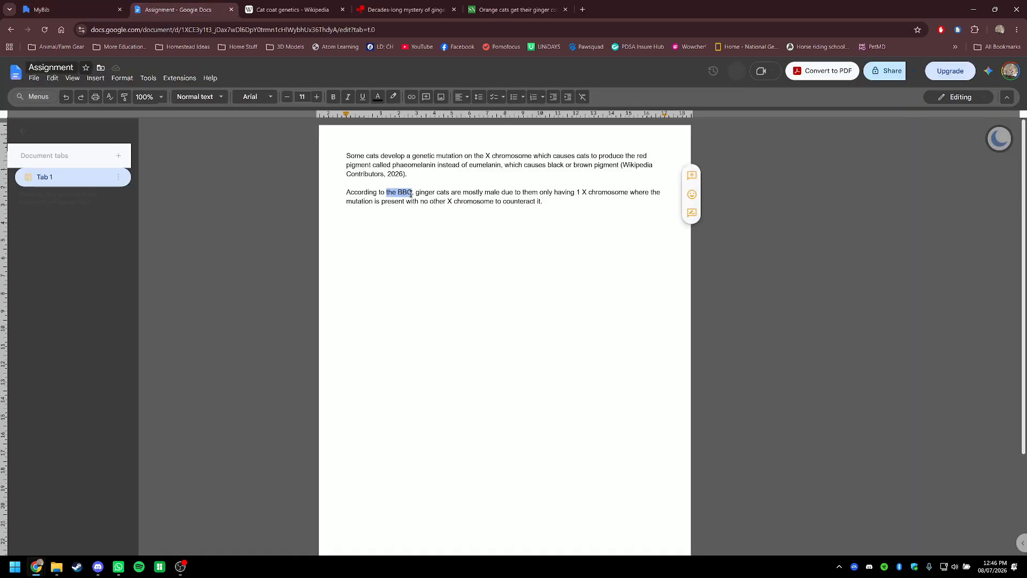
right_click(402, 193)
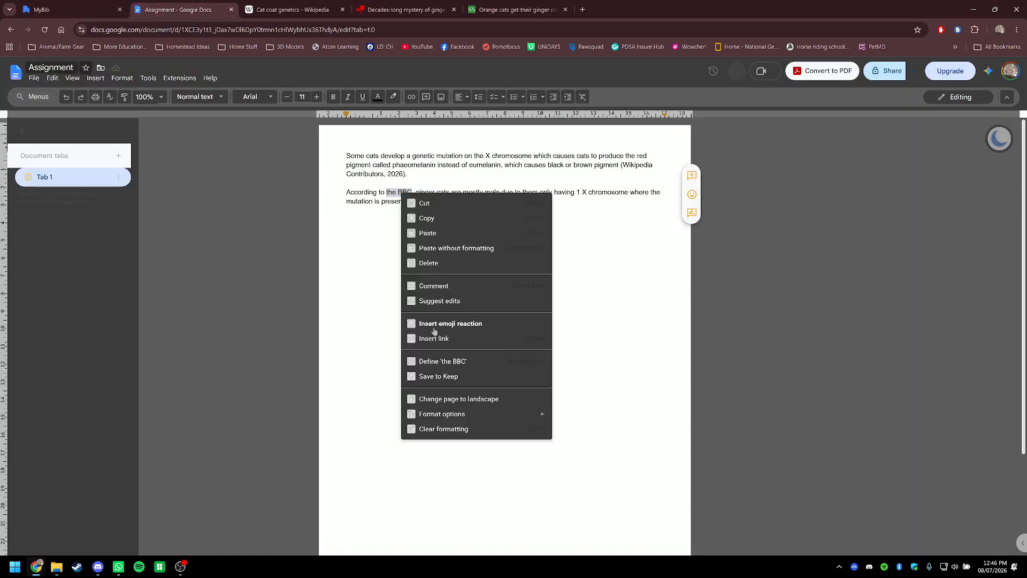
click(450, 248)
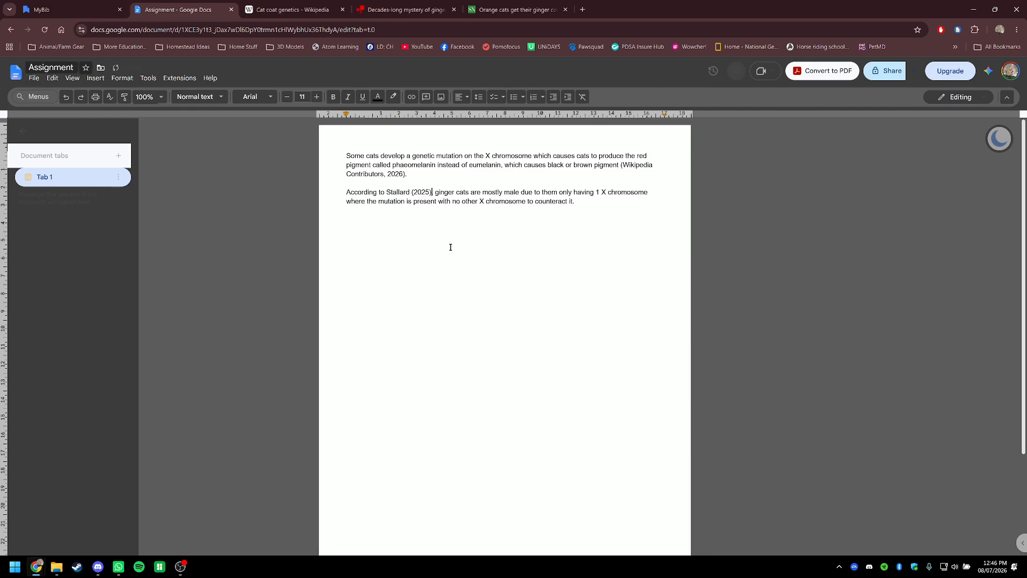
drag(347, 192, 481, 195)
click(427, 196)
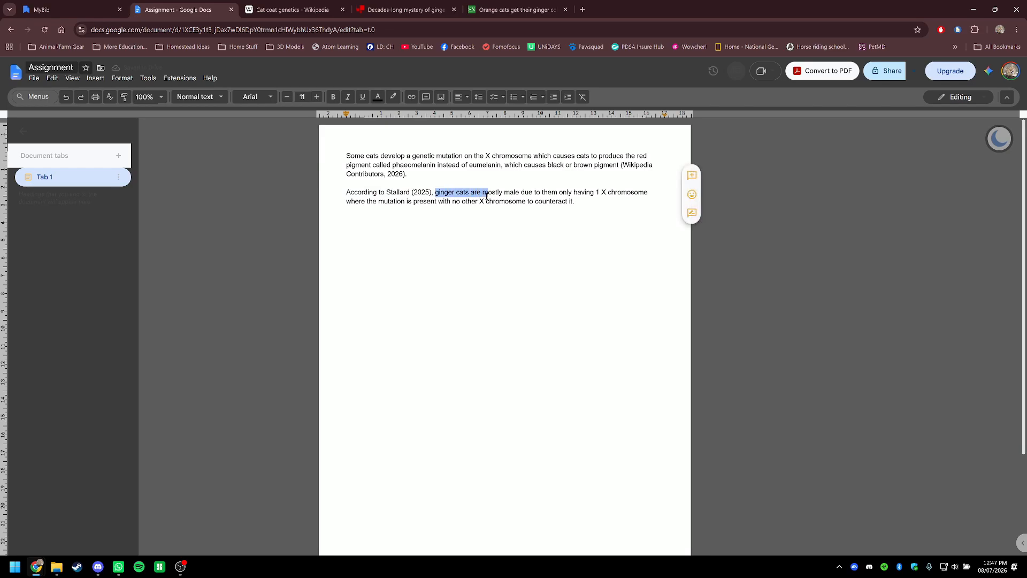
click(484, 196)
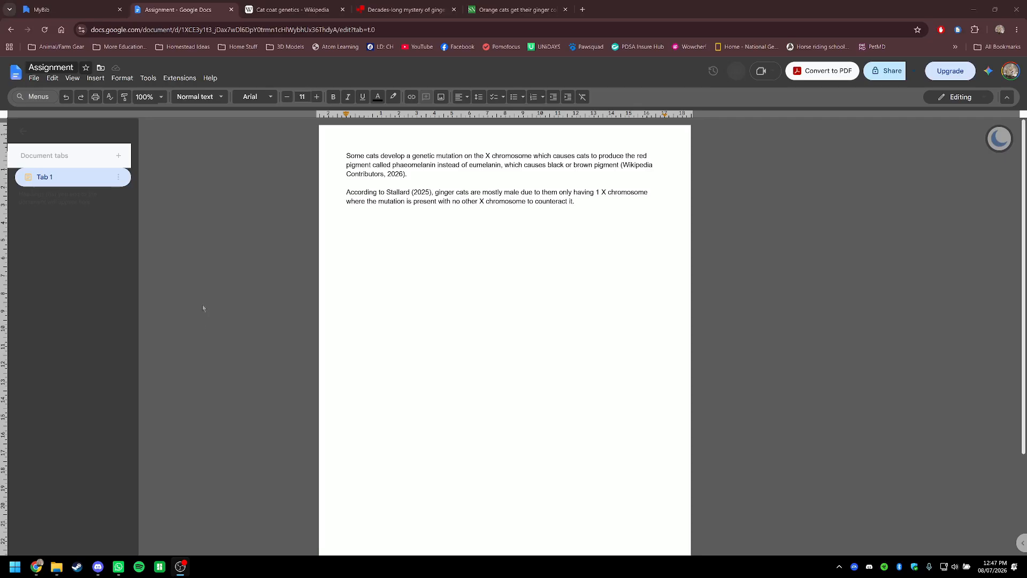
Step: Export the MyBib reference list in copy-and-paste form and copy the whole list
click(78, 14)
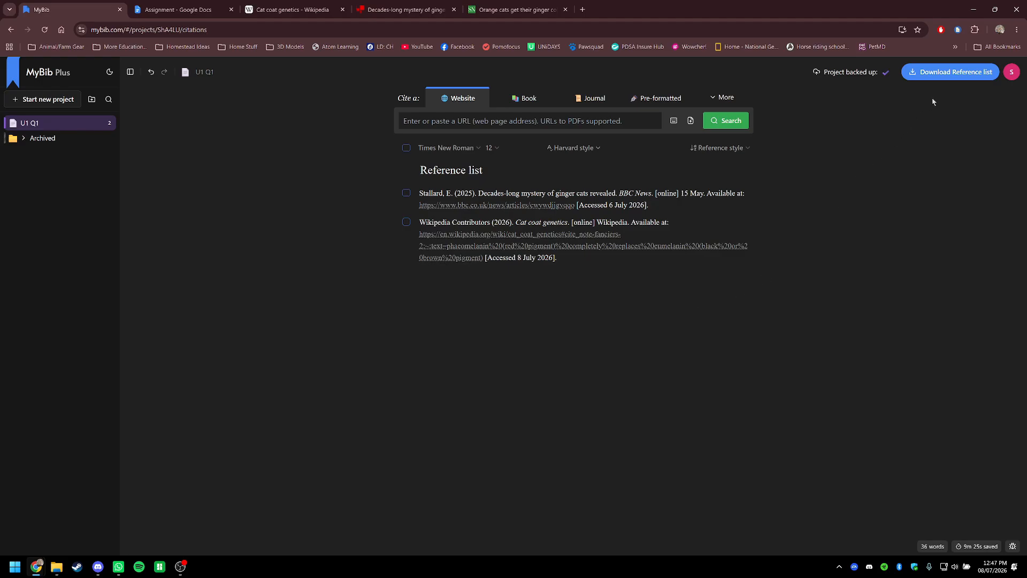
click(189, 5)
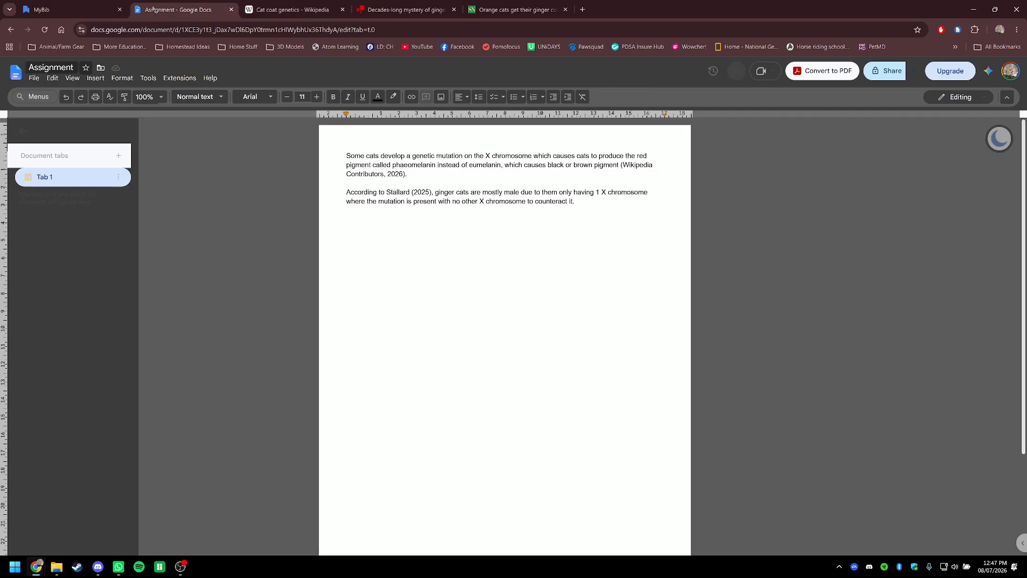
click(69, 9)
click(952, 75)
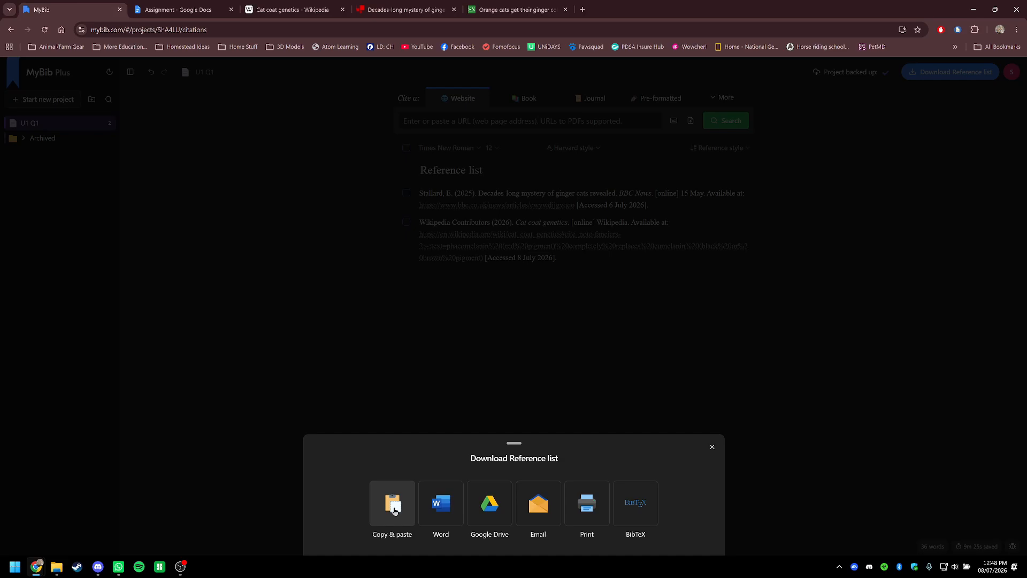
click(394, 511)
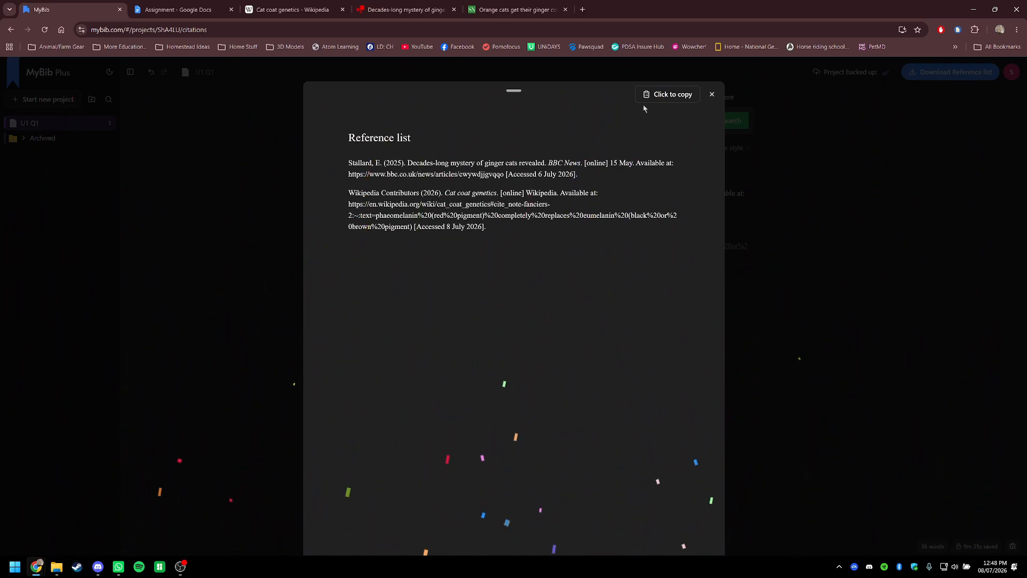
click(669, 96)
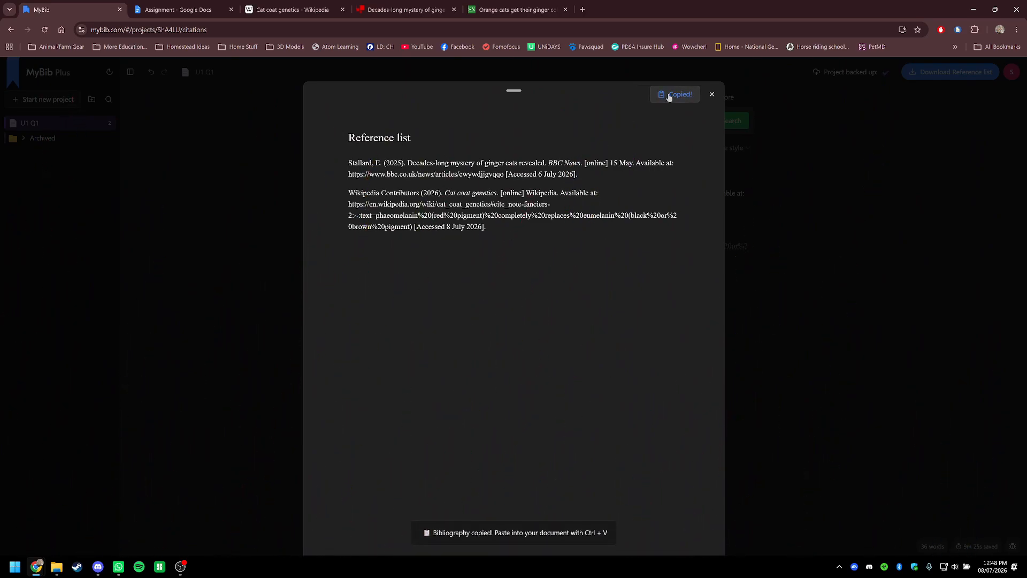
drag(527, 235, 347, 135)
click(491, 247)
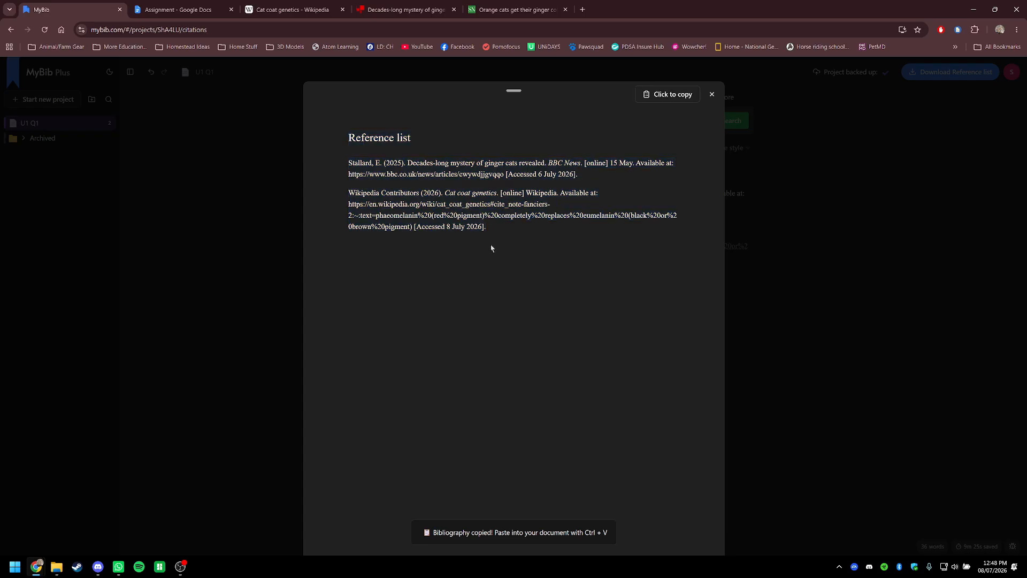
Step: Paste the copied reference list, keeping its formatting, on the empty line below the assignment's second paragraph
click(179, 11)
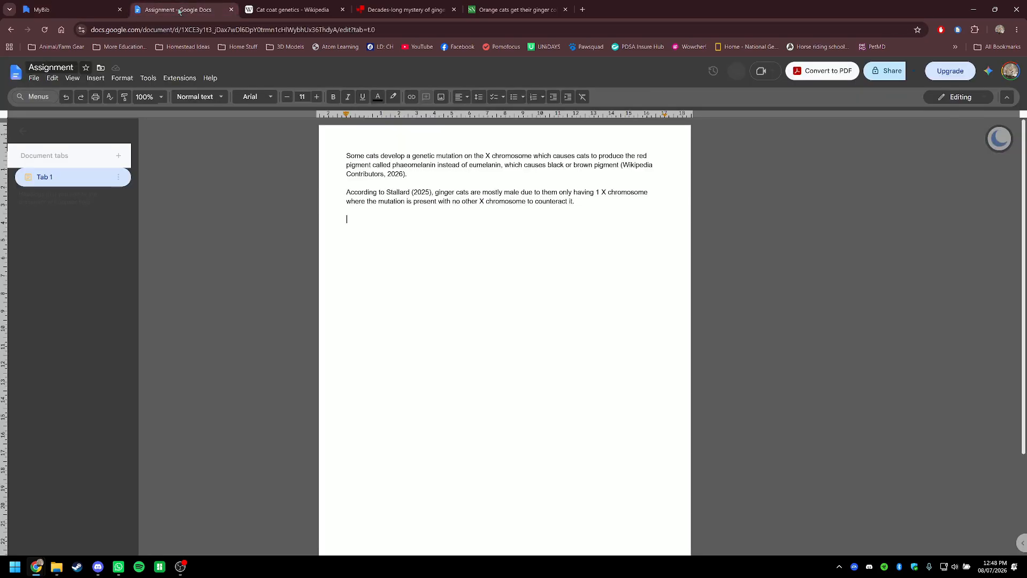
right_click(350, 217)
click(380, 262)
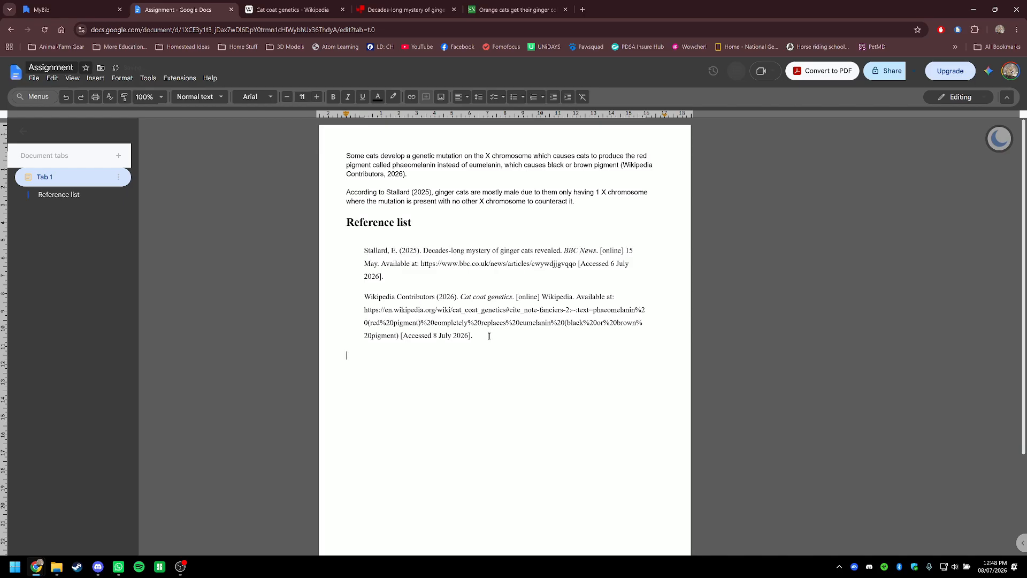
Step: Change the font of the entire reference list, including its heading, to Arial
drag(488, 336, 315, 230)
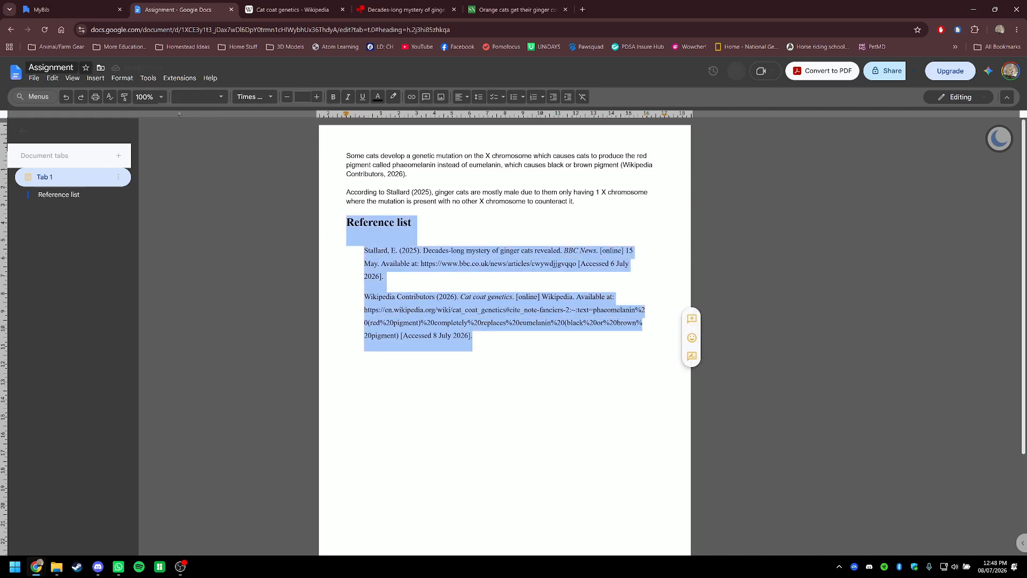
click(271, 96)
click(263, 155)
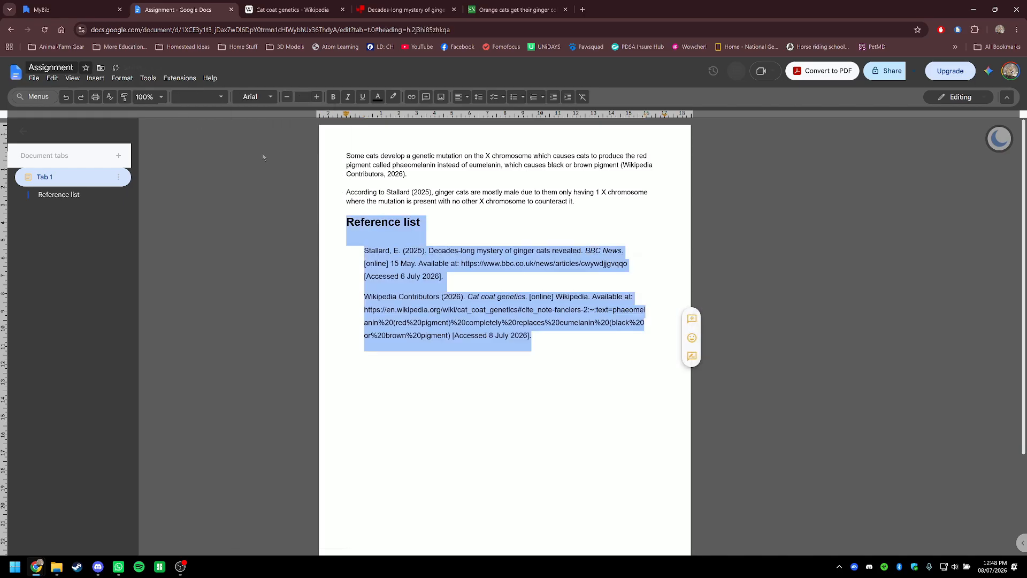
Step: Remove the left indent from both reference entries so they line up with the Reference list heading
click(376, 249)
drag(535, 350, 333, 245)
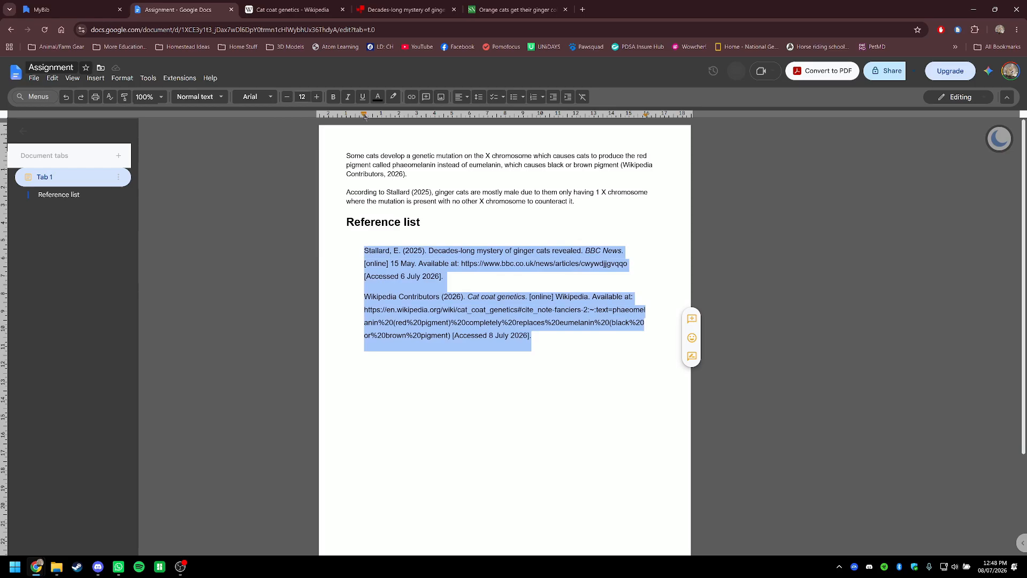
drag(363, 115, 346, 114)
click(504, 334)
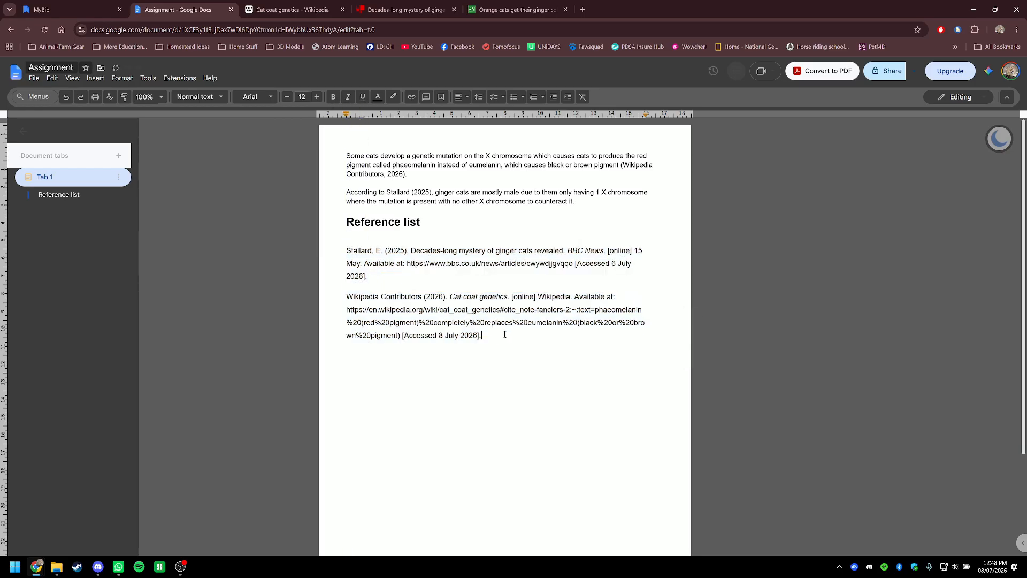
Step: Insert two empty lines above the Reference list heading to separate it from the assignment text
click(341, 227)
key(Return)
key(Return)
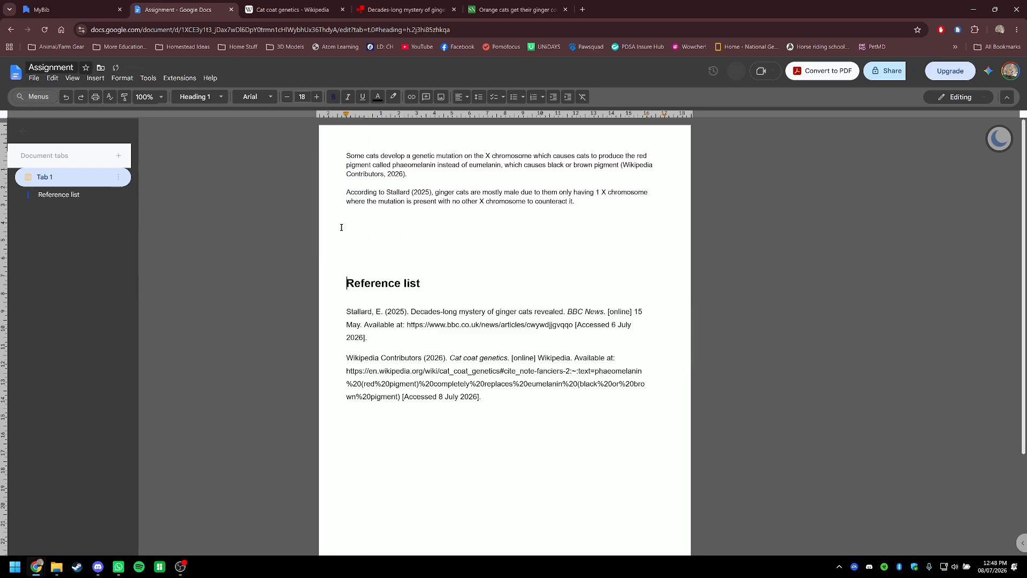
Step: Reduce the font size of the whole reference list, including its heading, by one step
drag(501, 396, 346, 280)
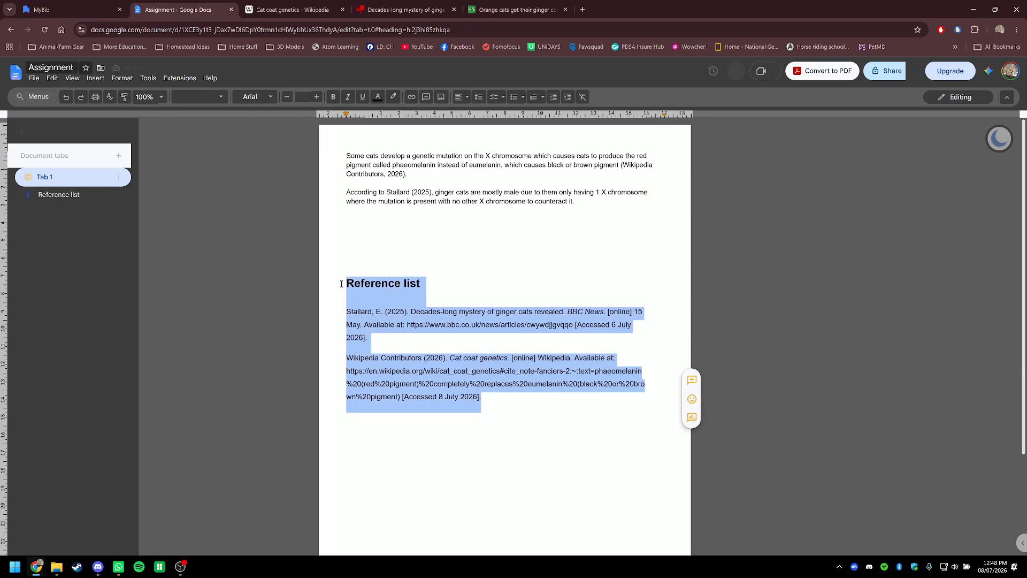
click(286, 97)
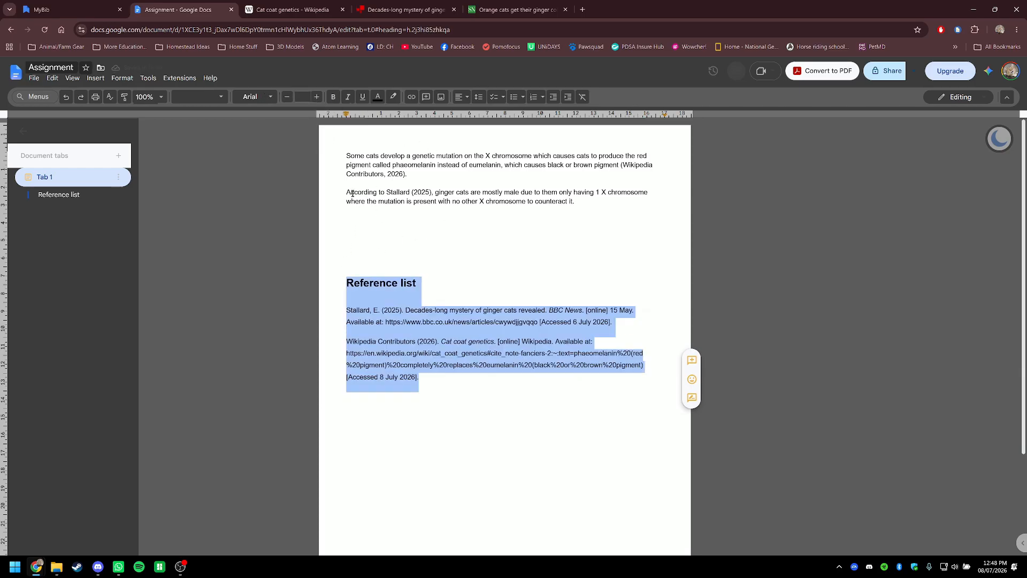
click(424, 242)
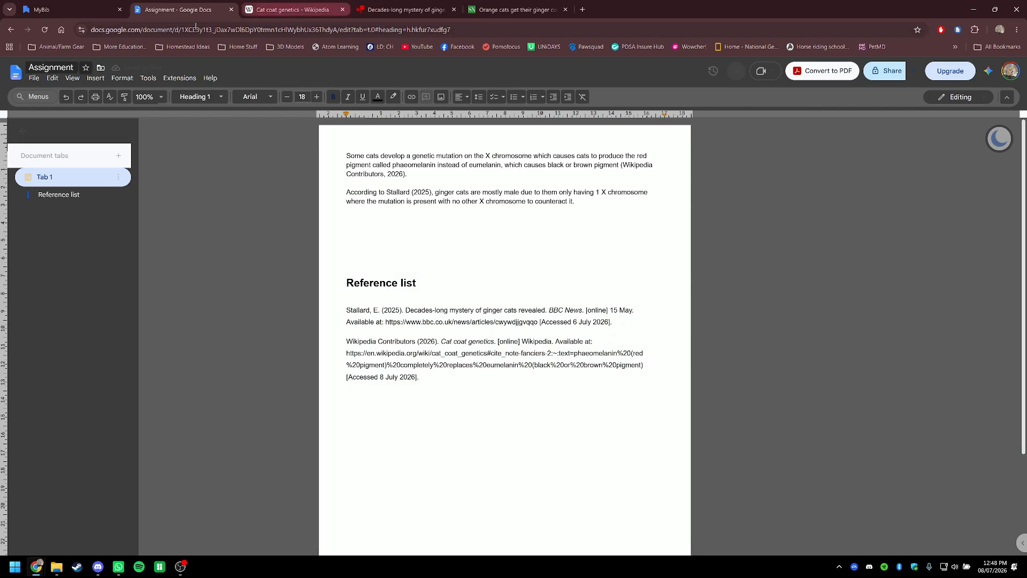
Step: Close the copied list preview in MyBib, review the reference list download options, and return to the Google Docs assignment
click(87, 4)
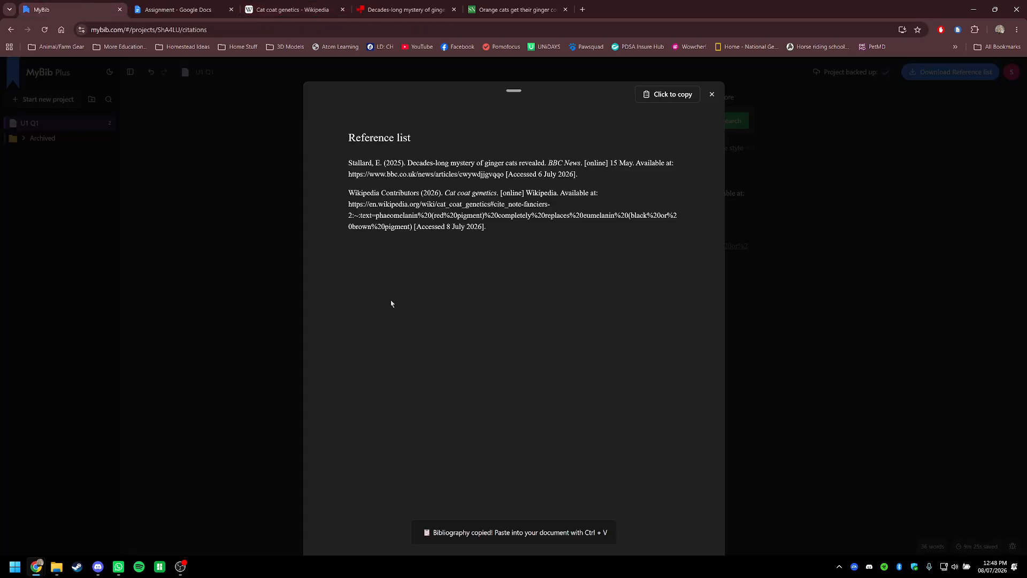
click(712, 95)
click(952, 72)
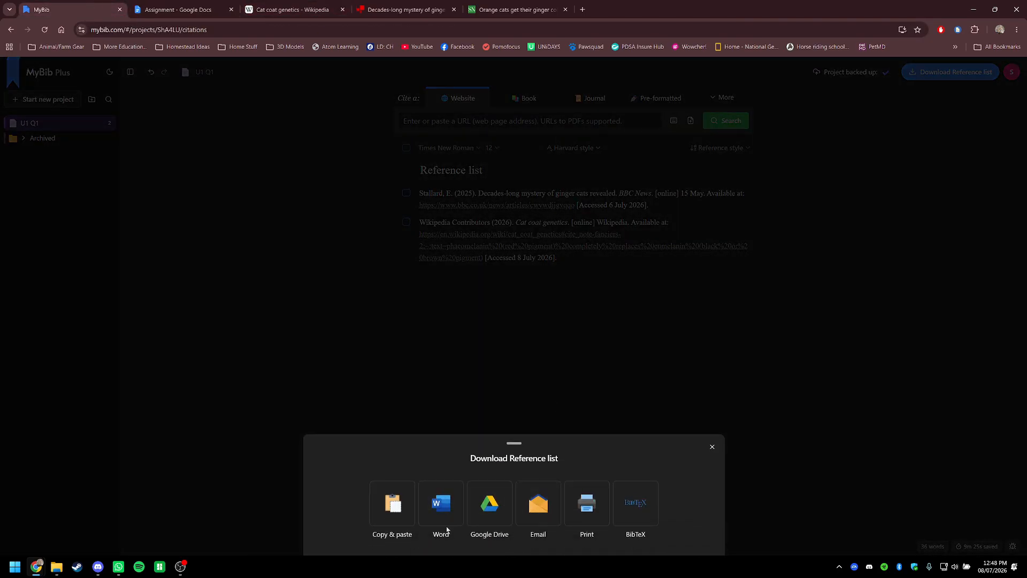
click(690, 374)
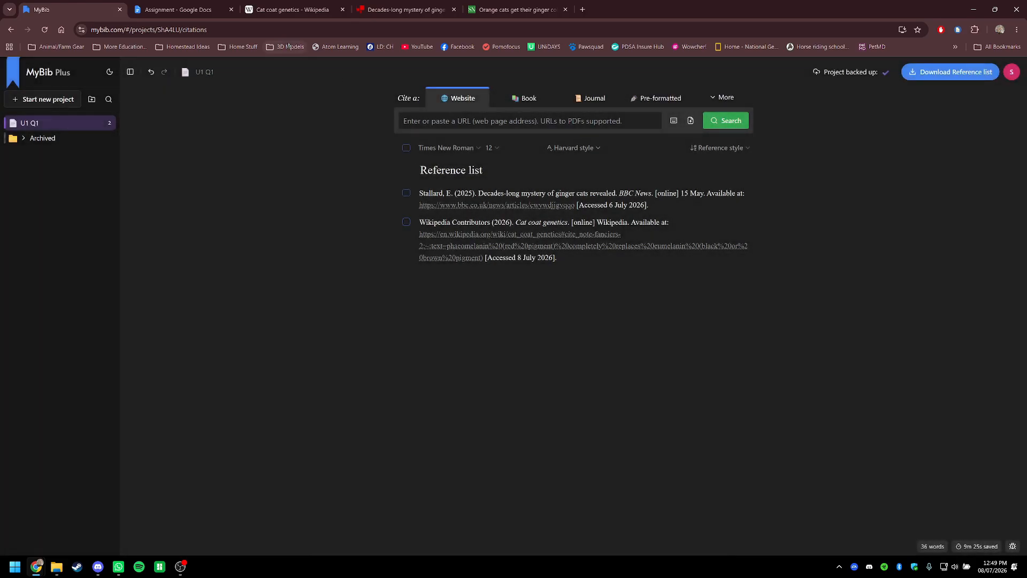
click(178, 10)
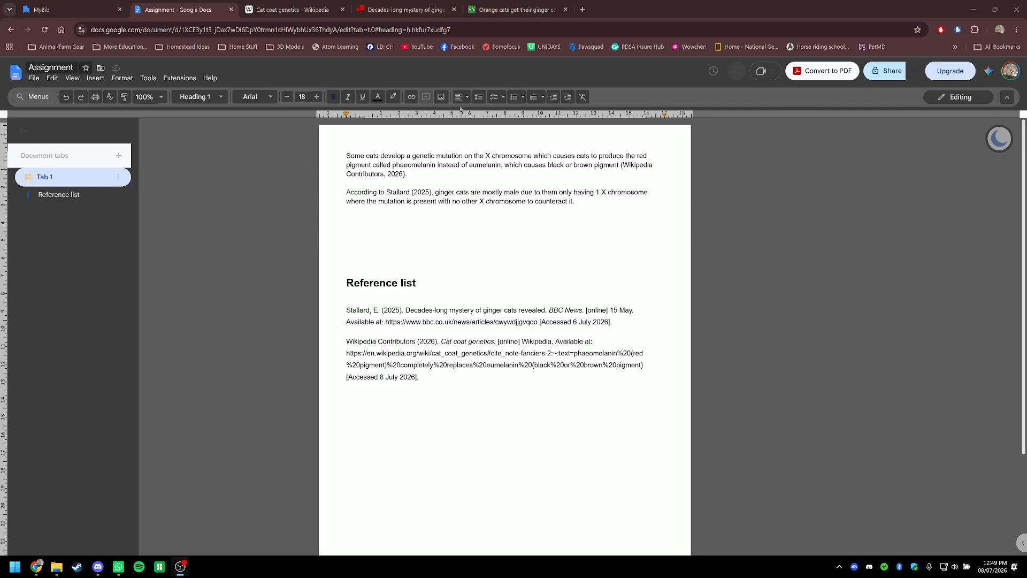
Step: Open the cat photo from the Science News Explores article in its own browser tab and switch to it
click(525, 4)
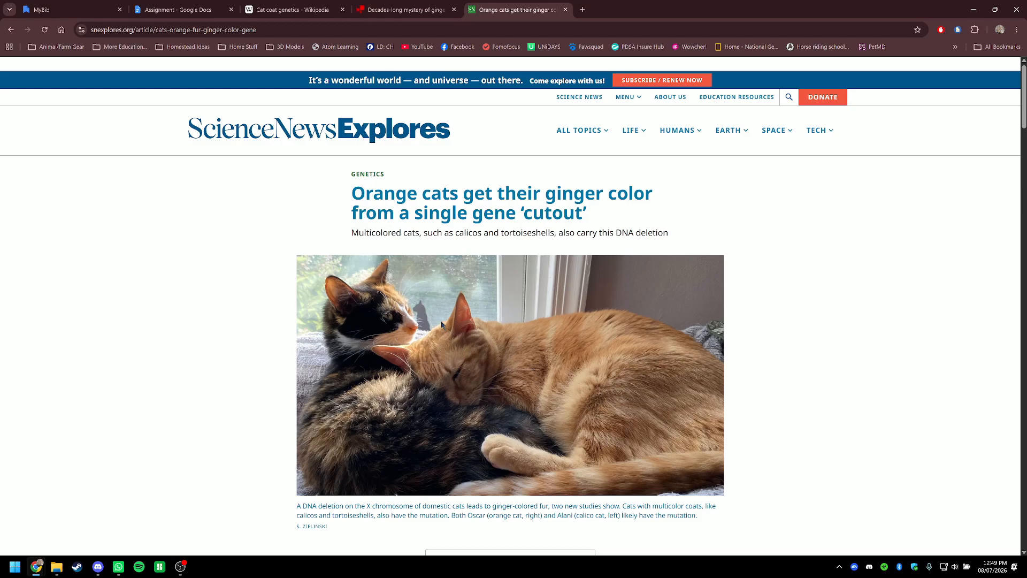
right_click(415, 318)
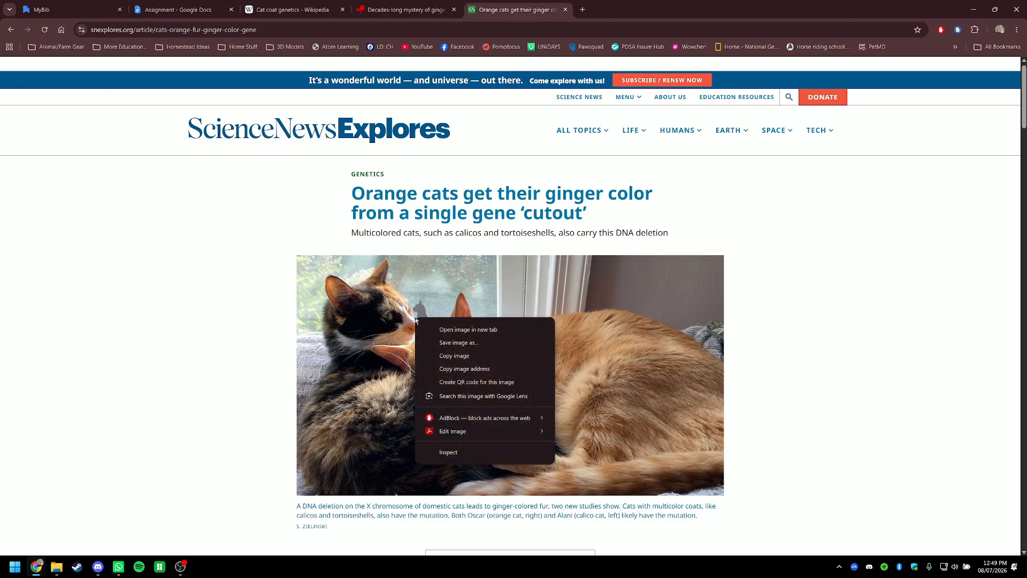
click(447, 330)
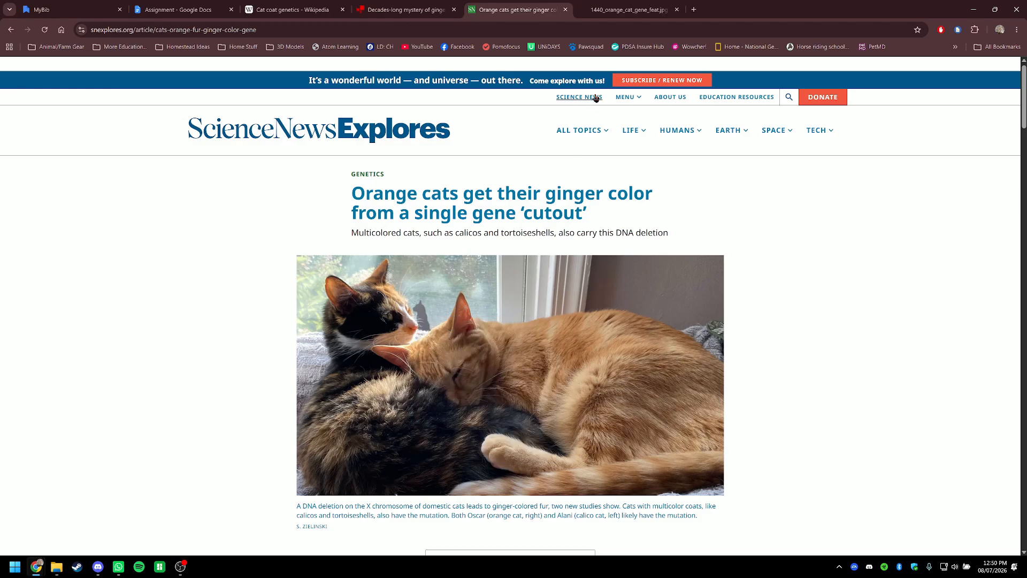
click(599, 16)
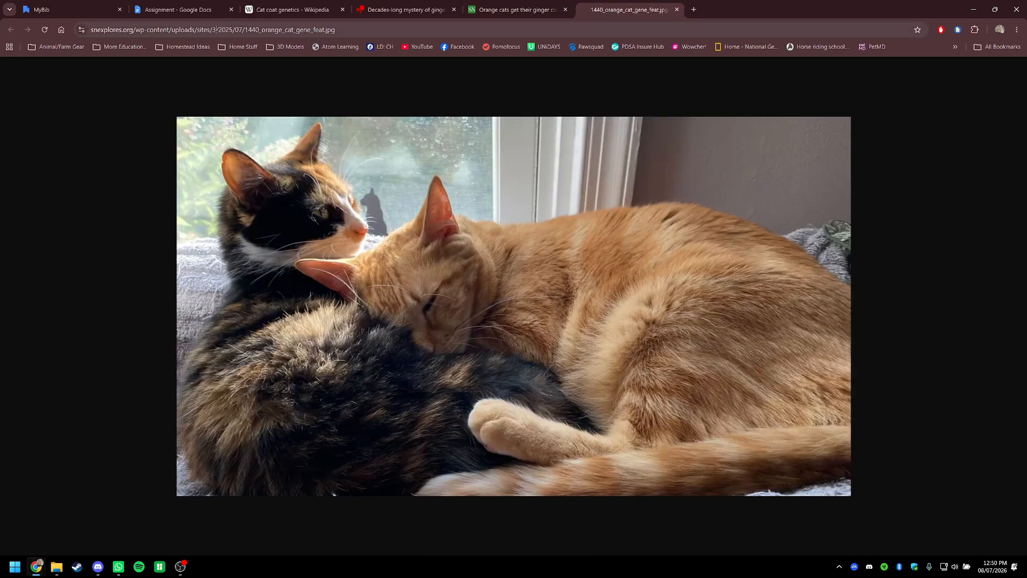